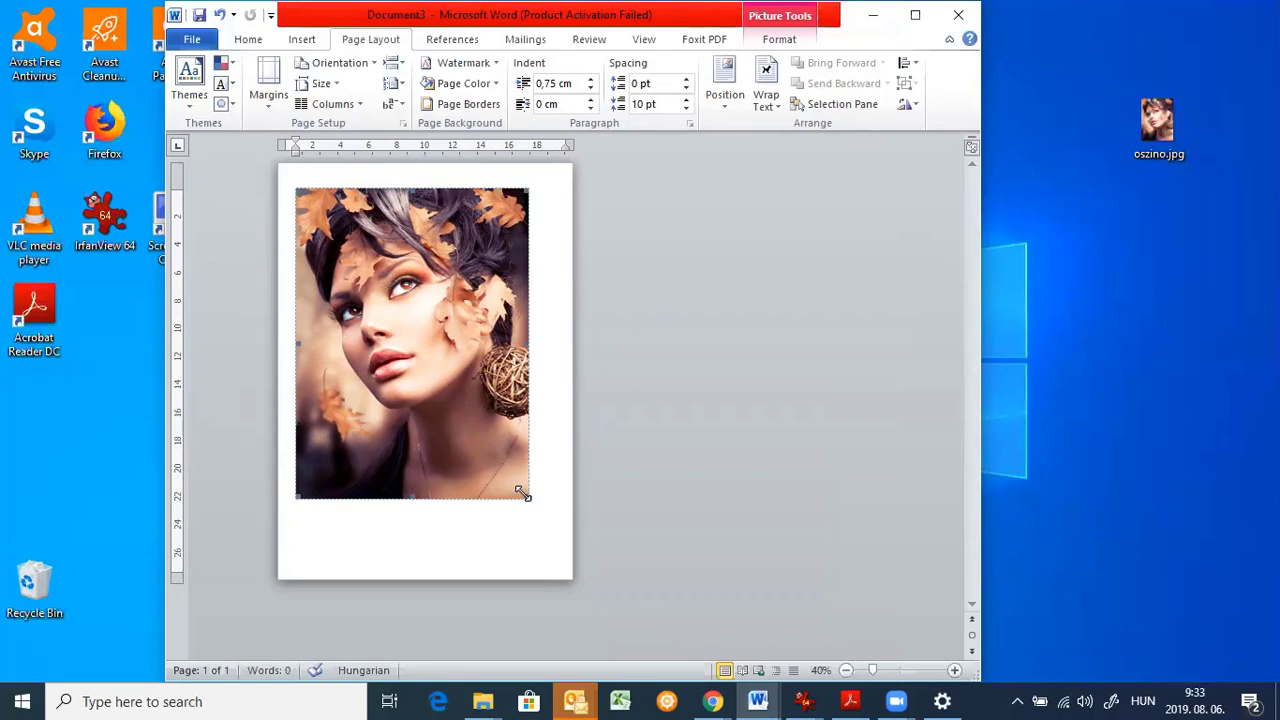
# Step: Enlarge the picture until it fills the page, reducing its left indent to 0 cm and narrowing the page's top margin
pyautogui.moveTo(526, 497); pyautogui.dragTo(662, 615)
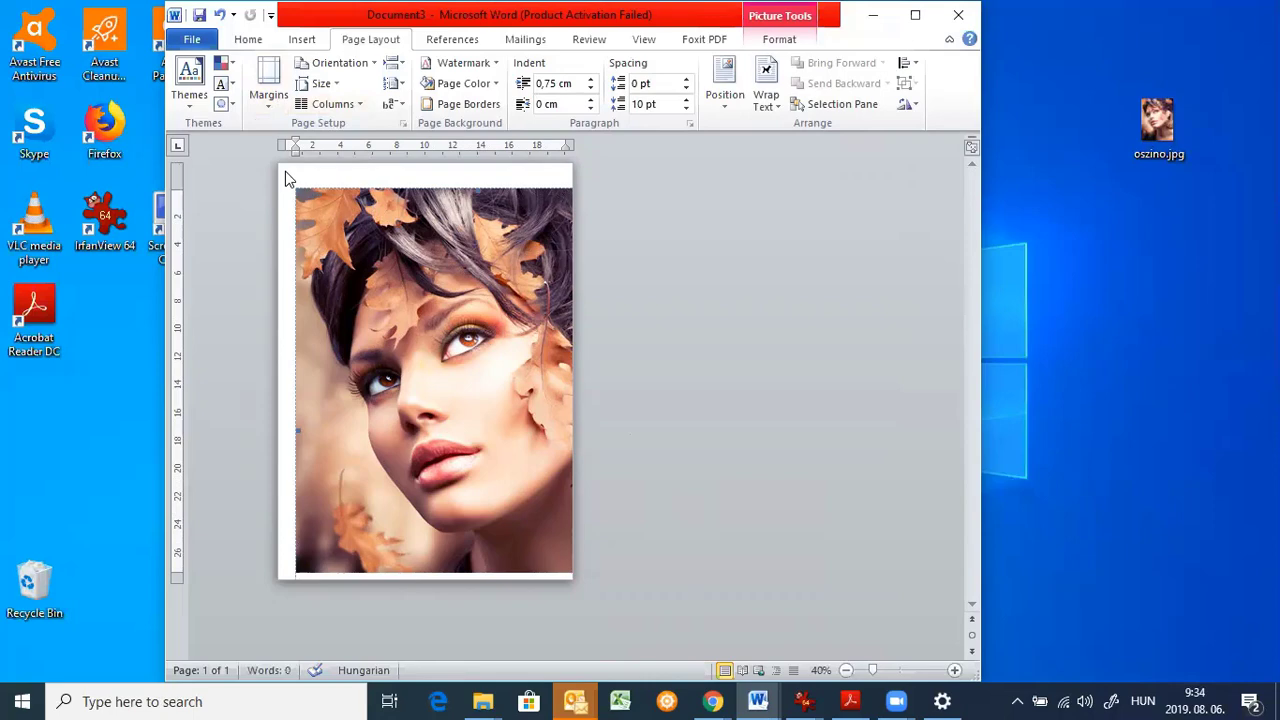
pyautogui.moveTo(296, 150); pyautogui.dragTo(283, 155)
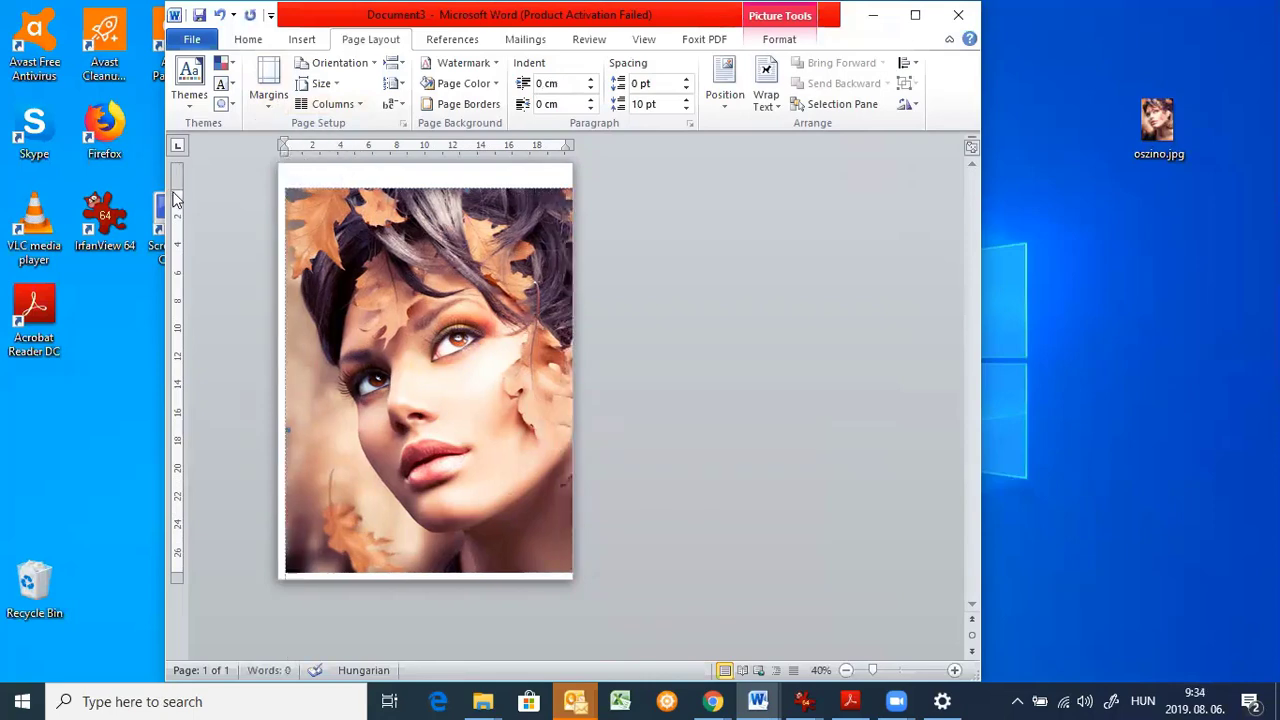
pyautogui.moveTo(176, 188); pyautogui.dragTo(176, 170)
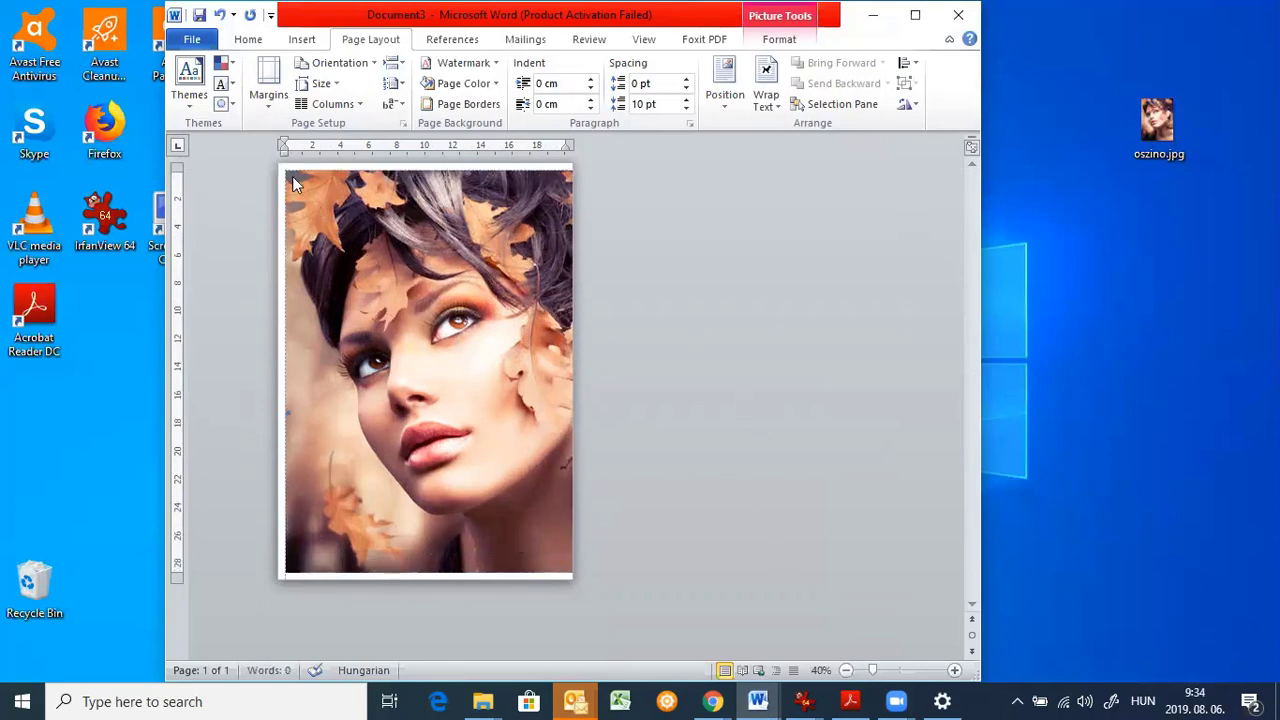
# Step: Shrink the picture from its top-left corner to about 12 cm wide
pyautogui.click(955, 671)
pyautogui.click(955, 671)
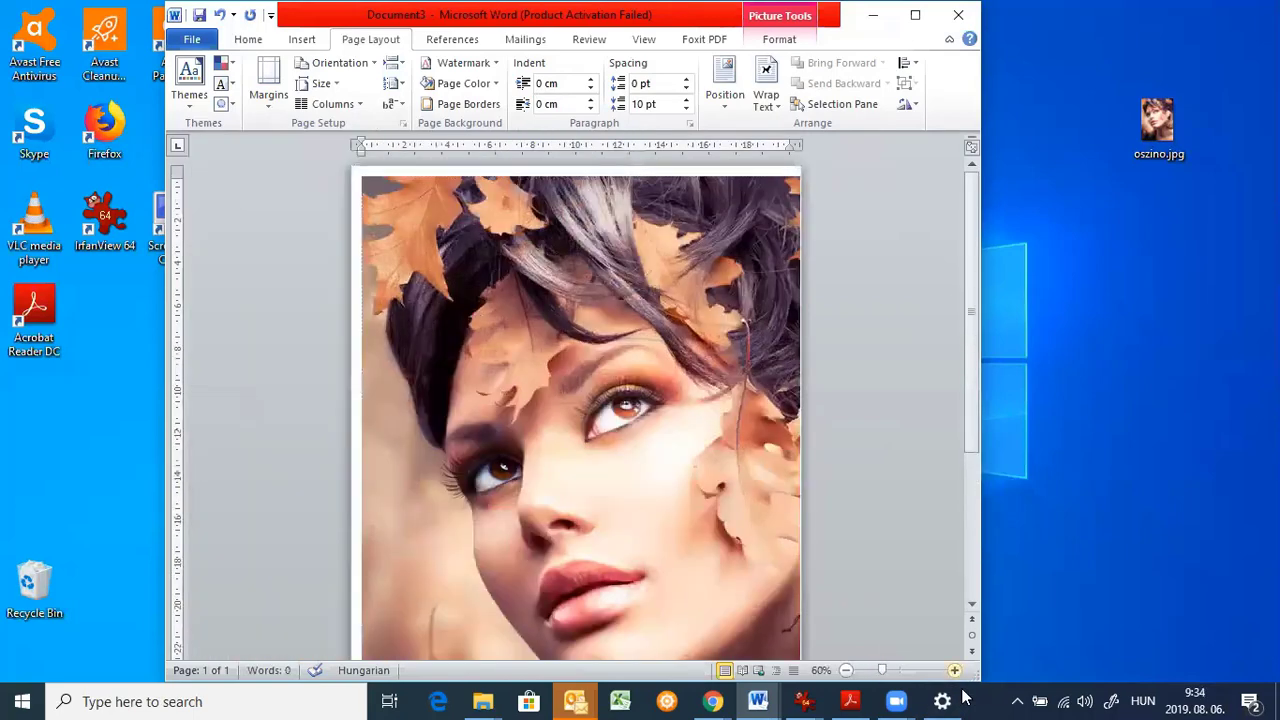
pyautogui.click(955, 671)
pyautogui.click(955, 671)
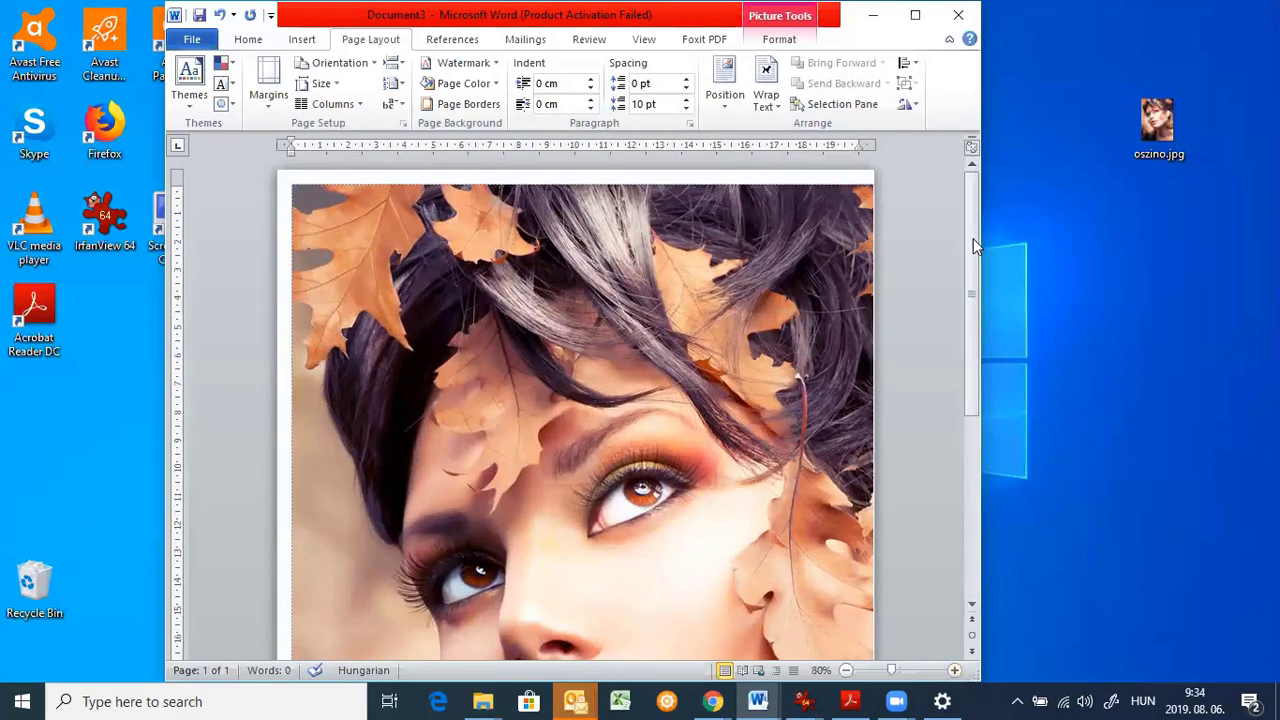
pyautogui.moveTo(973, 238)
pyautogui.mouseDown()
pyautogui.moveTo(971, 469)
pyautogui.moveTo(973, 250)
pyautogui.mouseUp()
pyautogui.click(294, 193)
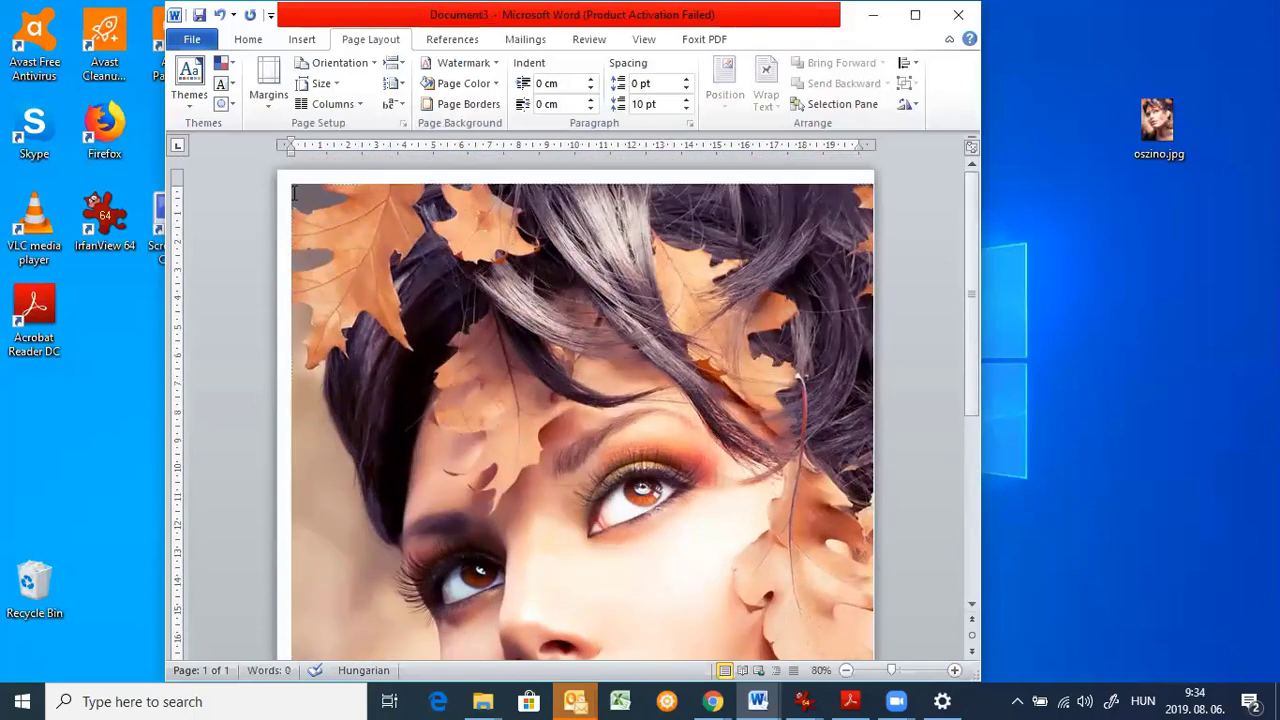
pyautogui.click(301, 205)
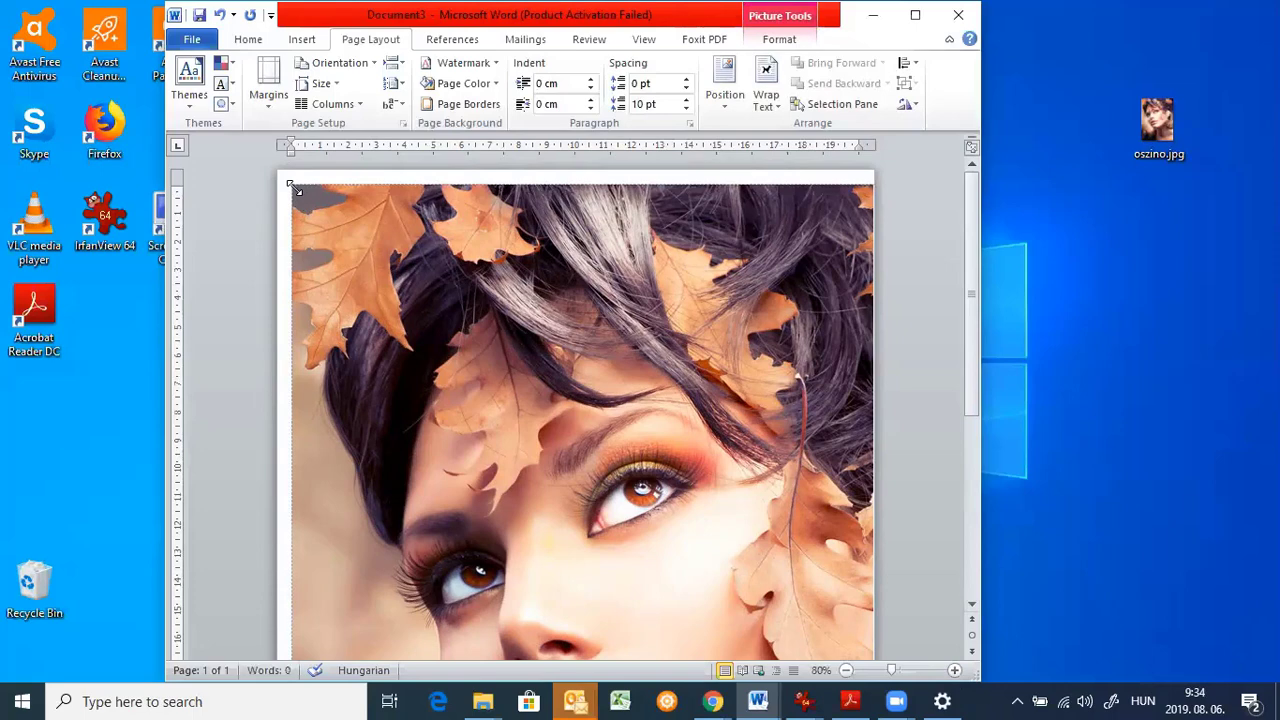
pyautogui.moveTo(296, 190); pyautogui.dragTo(555, 518)
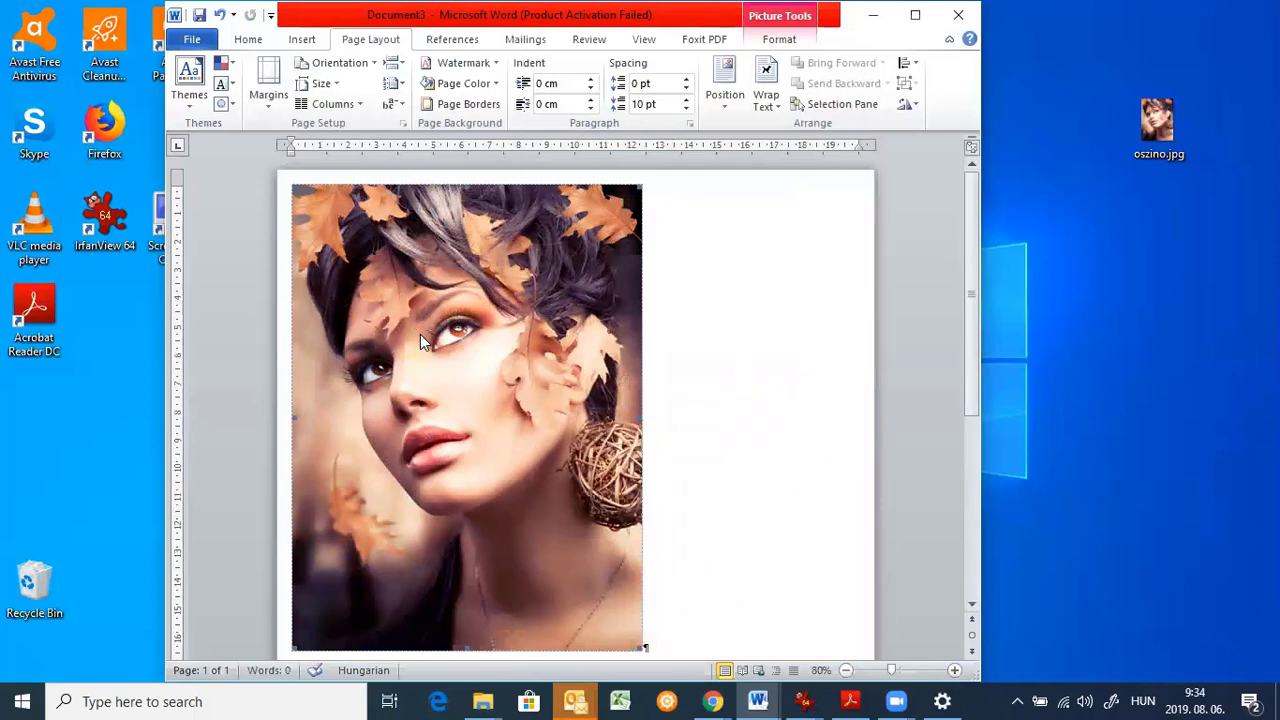
# Step: Enlarge the picture proportionally from its bottom-right corner to about 15 cm wide
pyautogui.click(846, 670)
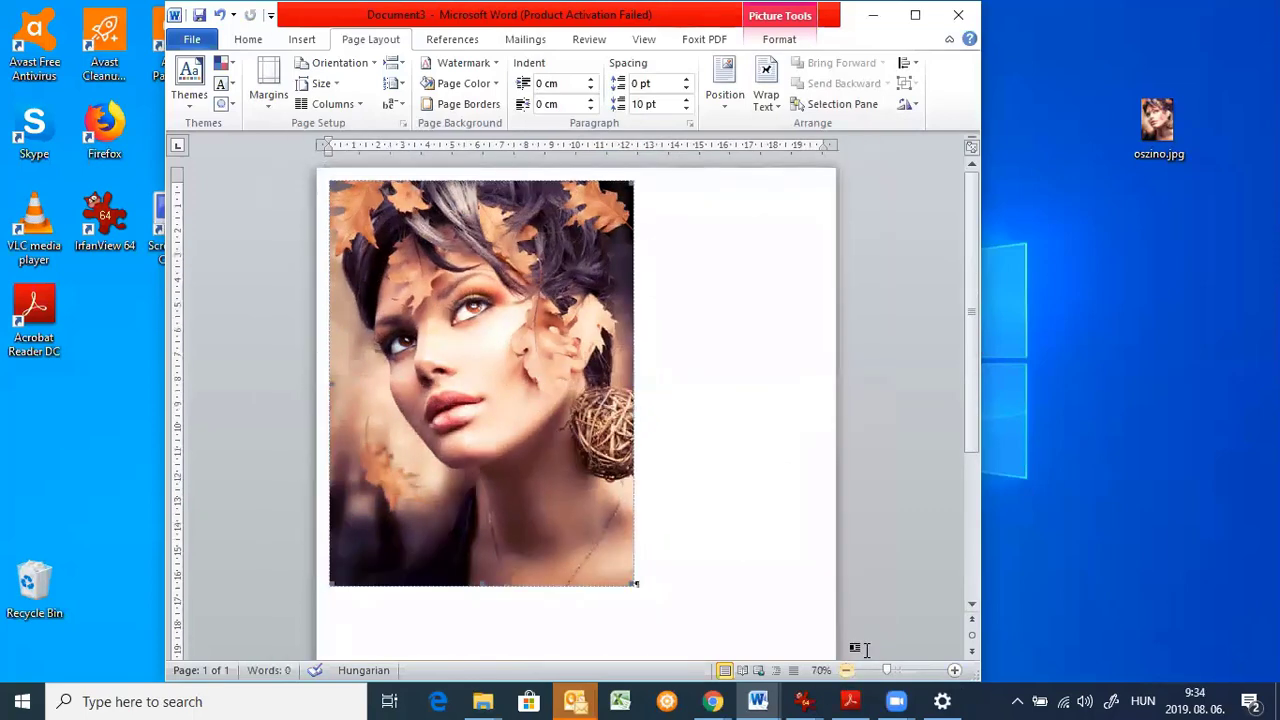
pyautogui.click(846, 670)
pyautogui.click(846, 670)
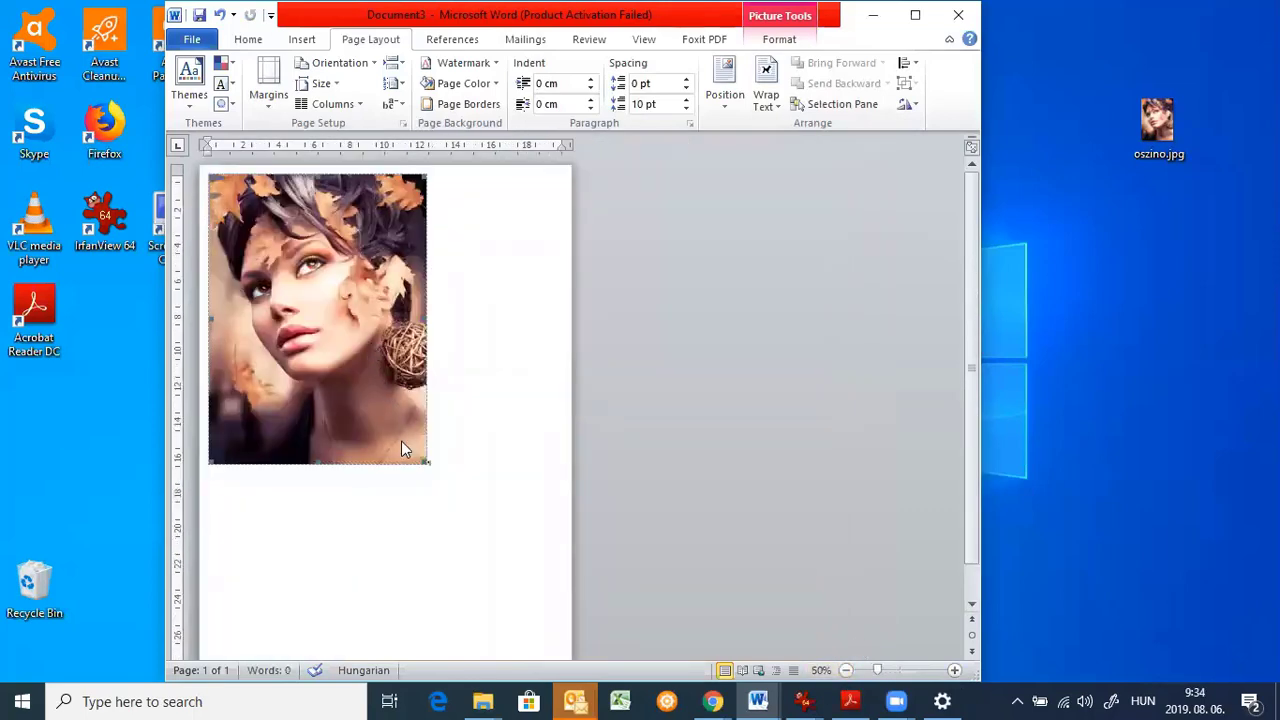
pyautogui.moveTo(428, 462); pyautogui.dragTo(453, 521)
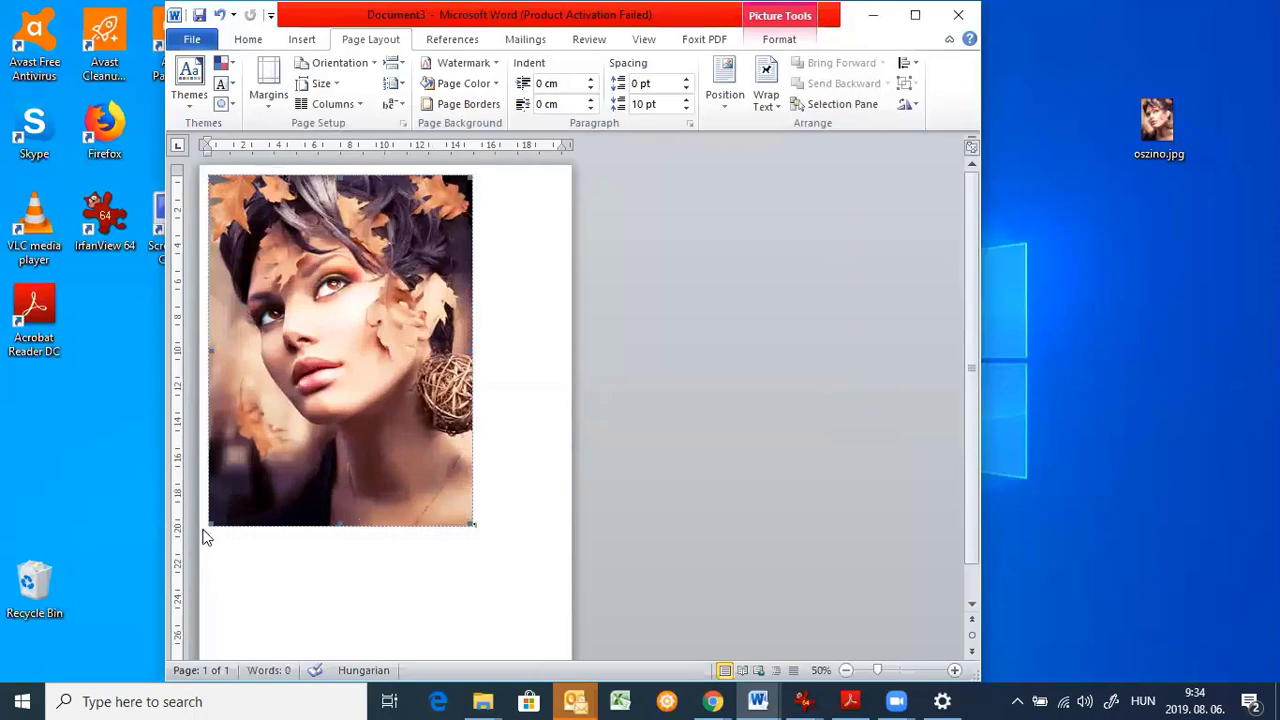
pyautogui.moveTo(469, 520); pyautogui.dragTo(470, 520)
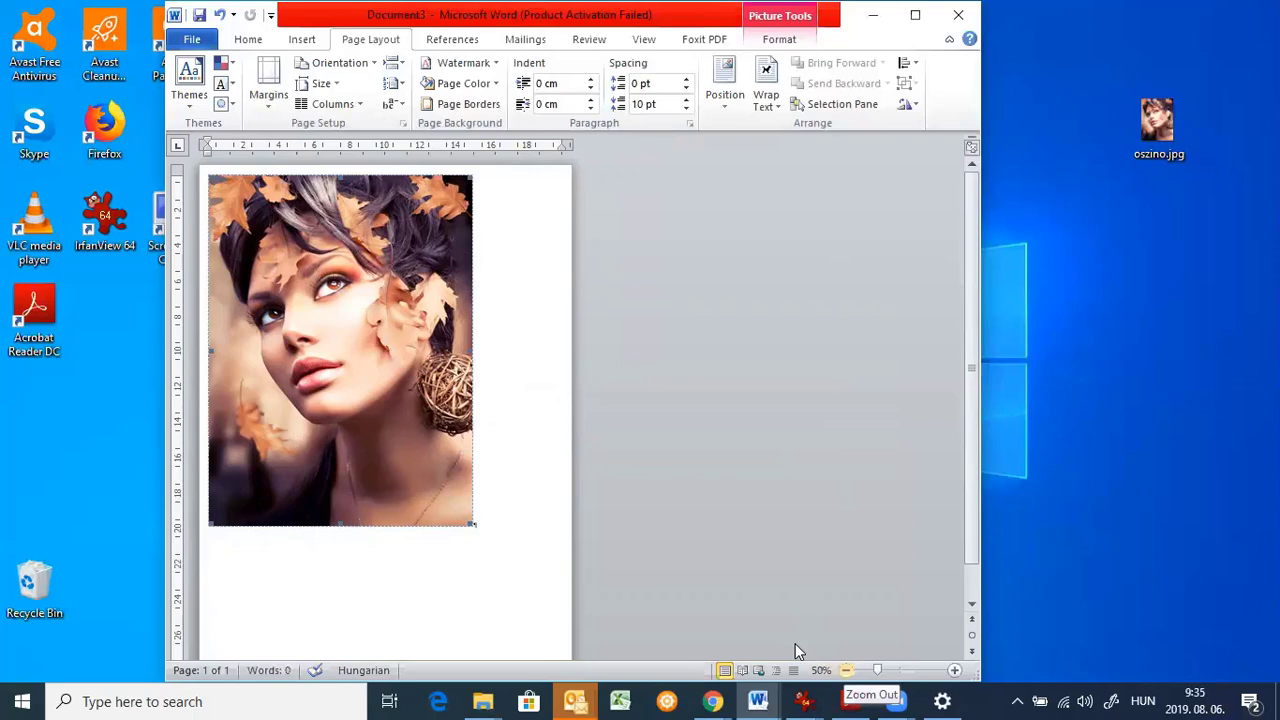
# Step: Enlarge the picture to the full width between the margins and shrink it back to about 16 cm wide
pyautogui.click(846, 670)
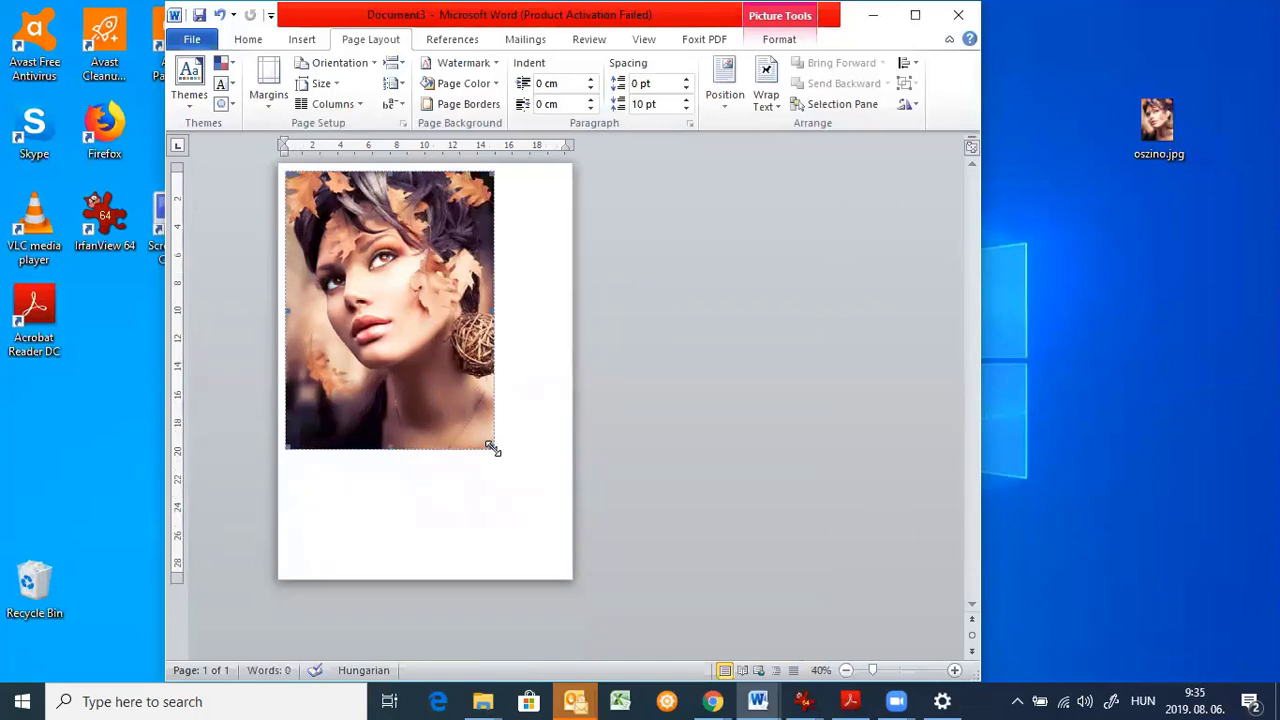
pyautogui.moveTo(493, 449); pyautogui.dragTo(566, 524)
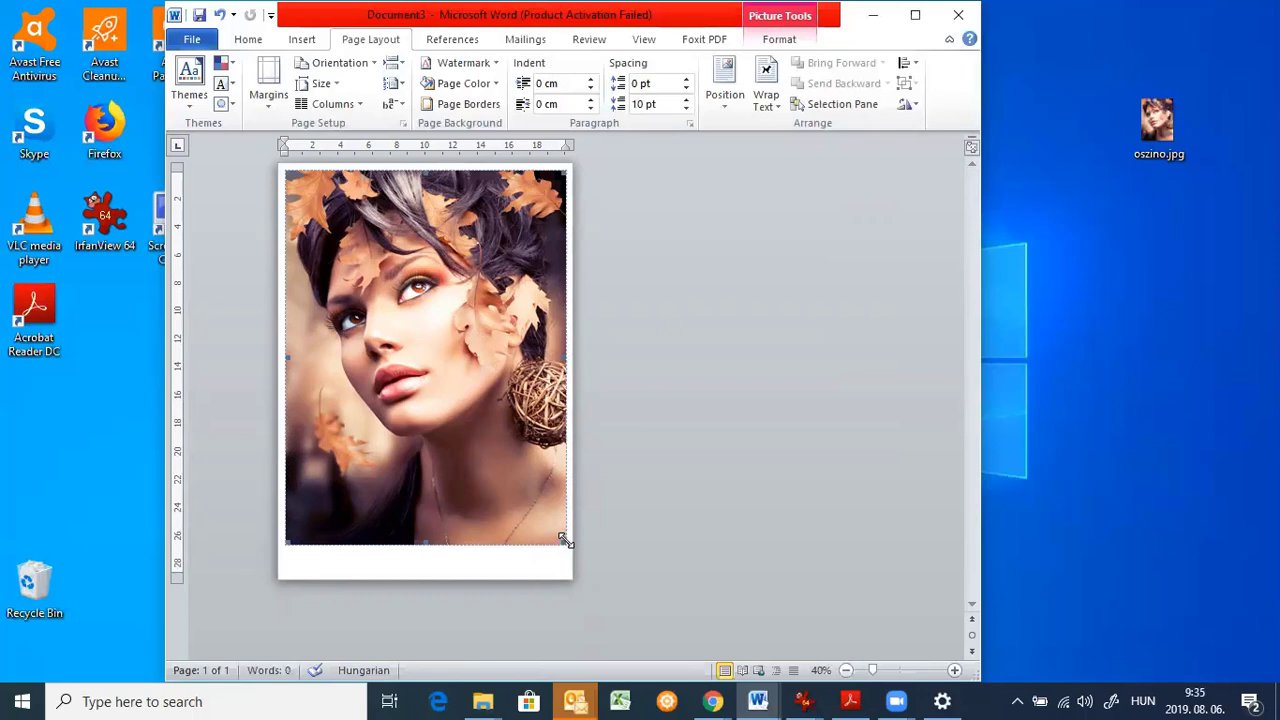
pyautogui.moveTo(565, 540); pyautogui.dragTo(510, 468)
# Step: Add two new paragraphs below the picture and enter the text "A3" in the last one
pyautogui.click(542, 461)
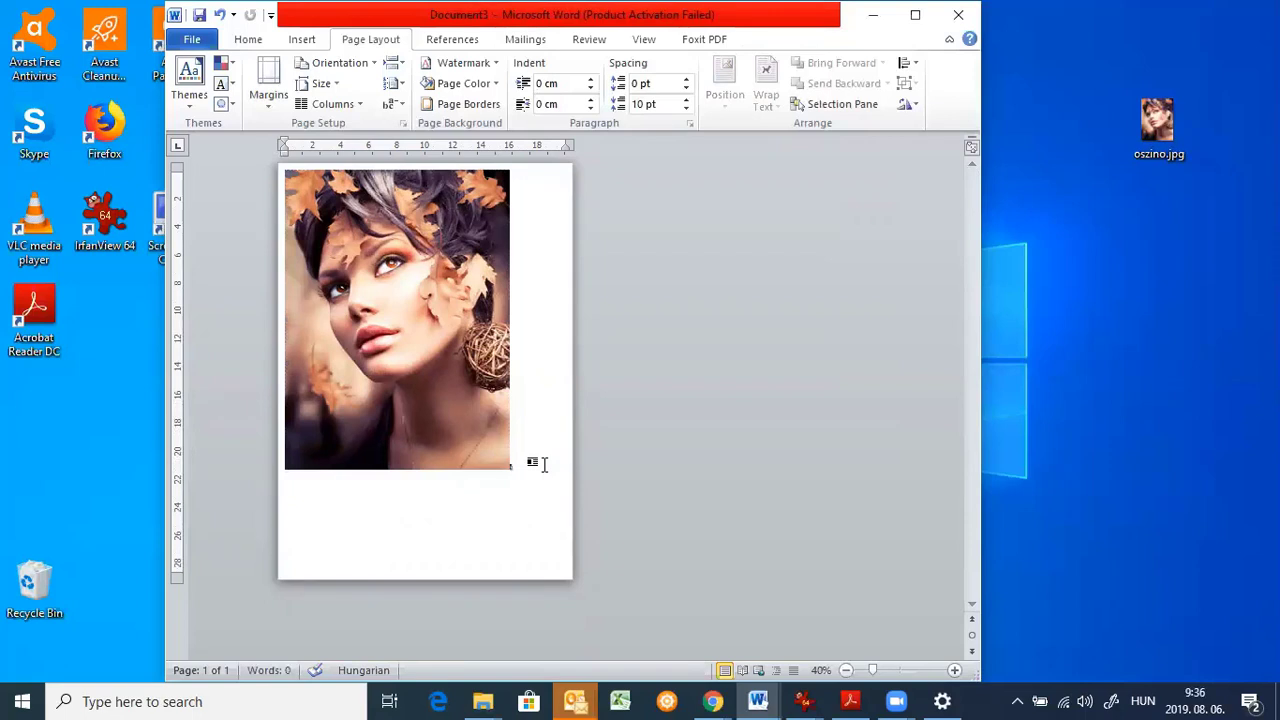
pyautogui.press('Return')
pyautogui.press('Return')
pyautogui.scroll(2, 692, 561)
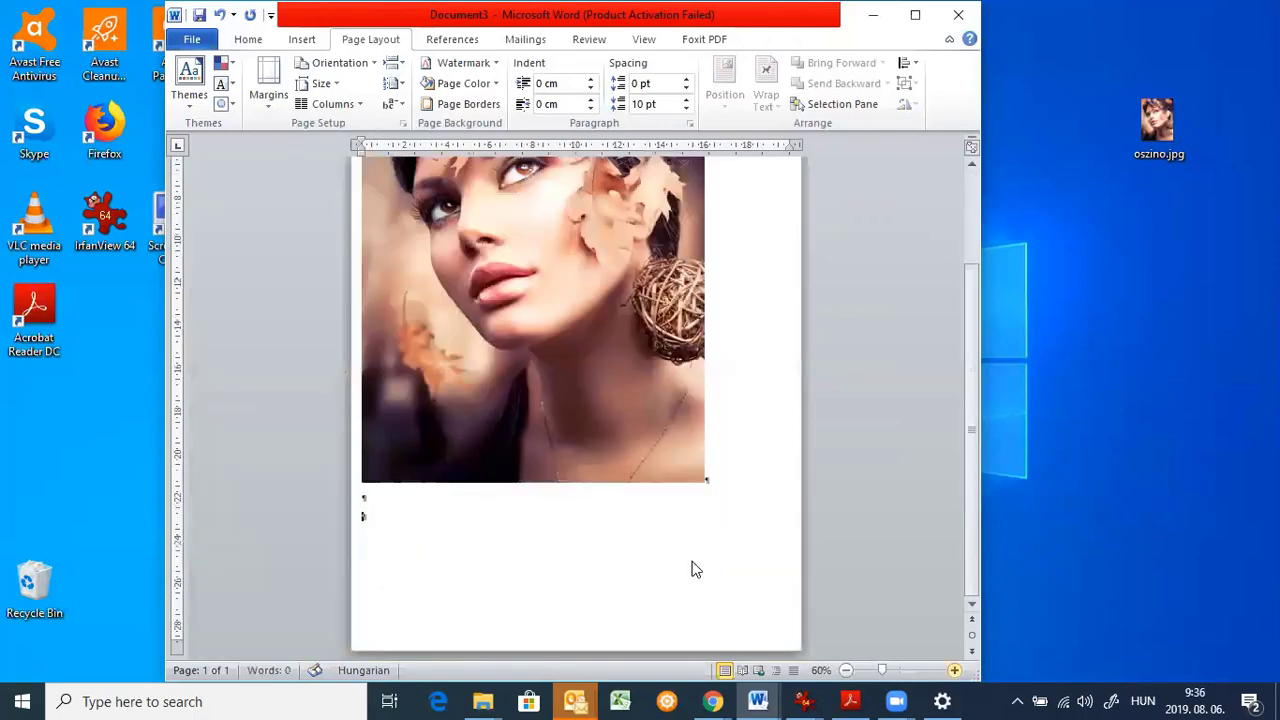
pyautogui.scroll(1, 692, 569)
pyautogui.click(955, 670)
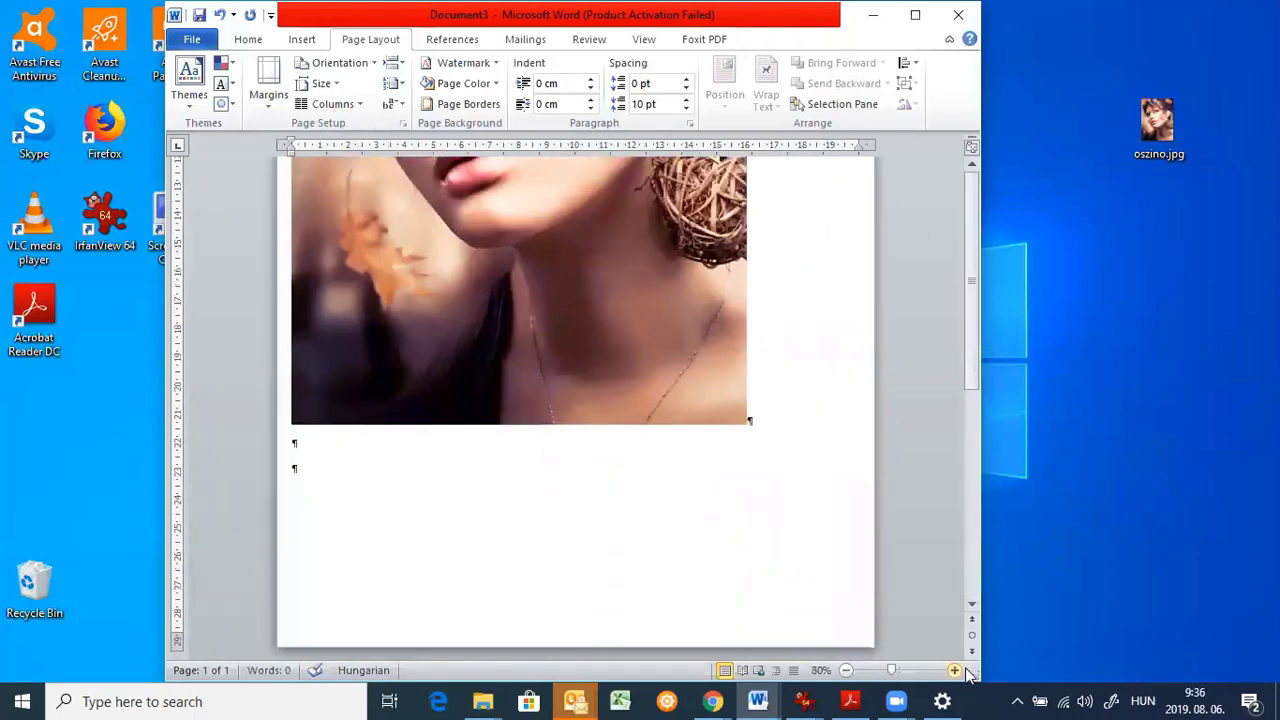
pyautogui.click(957, 671)
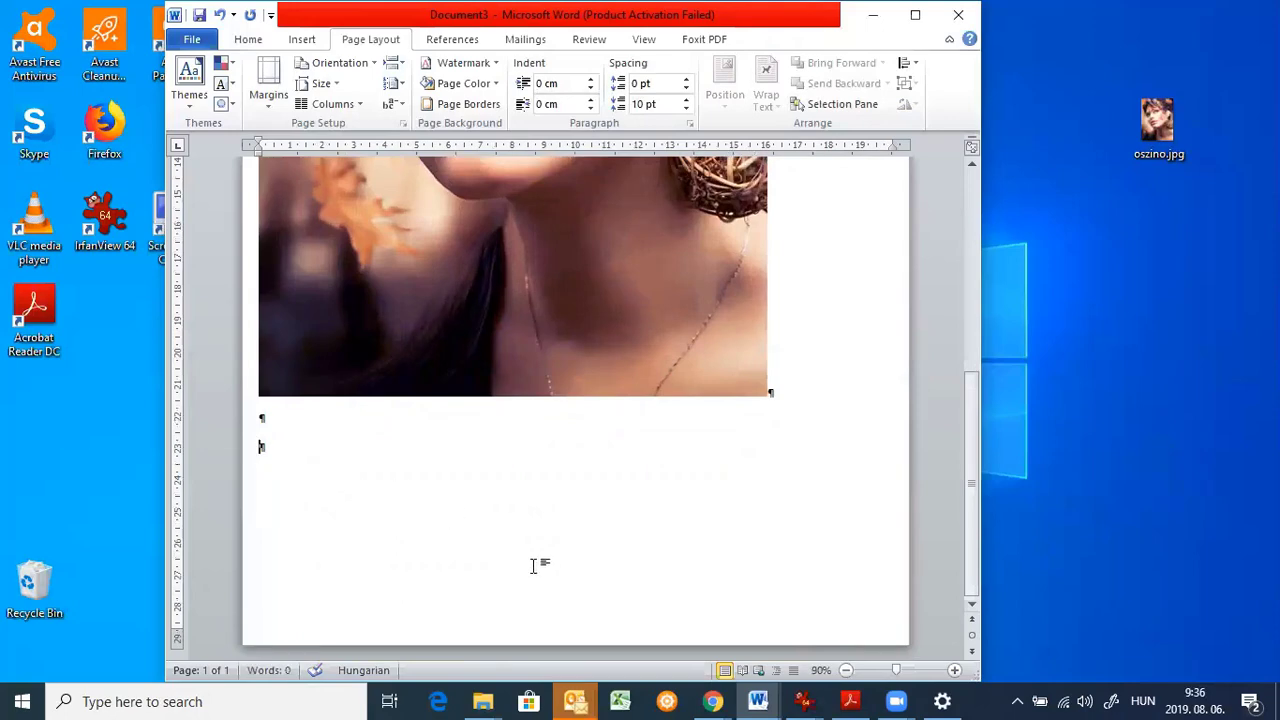
pyautogui.write('A3')
# Step: Increase the font size of the "A3" text to 26
pyautogui.moveTo(256, 447); pyautogui.dragTo(281, 447)
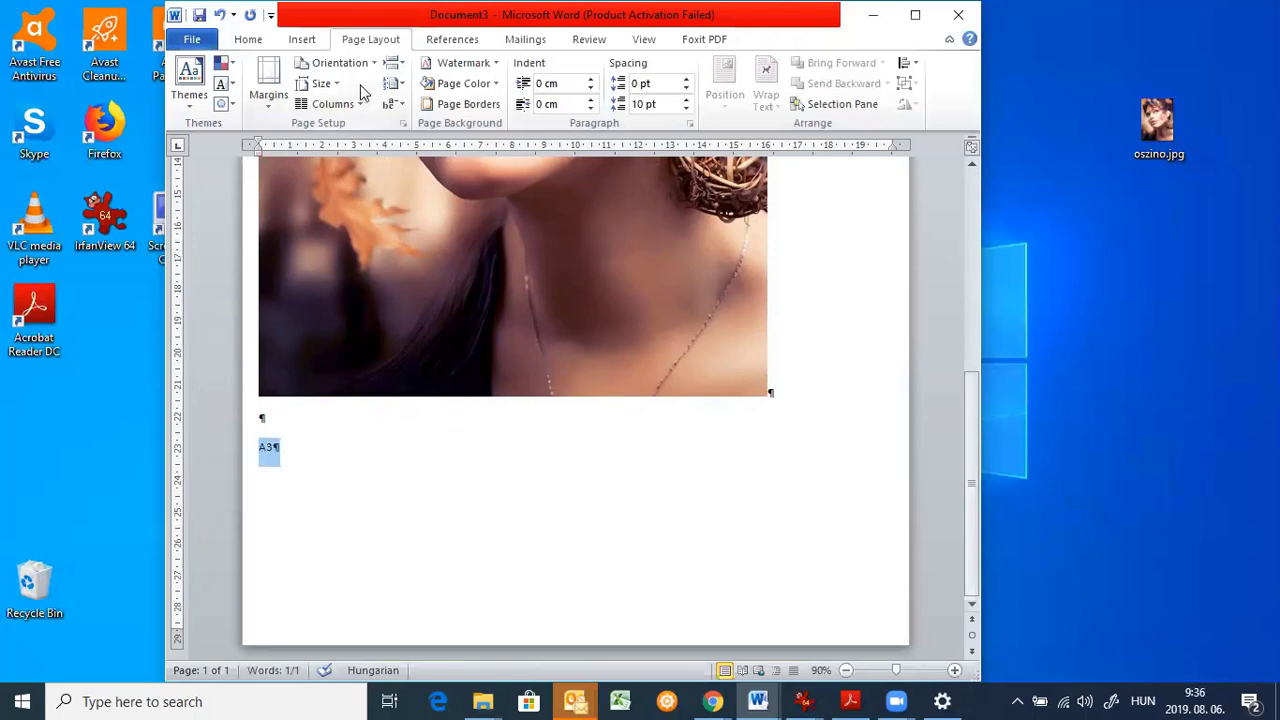
pyautogui.click(250, 40)
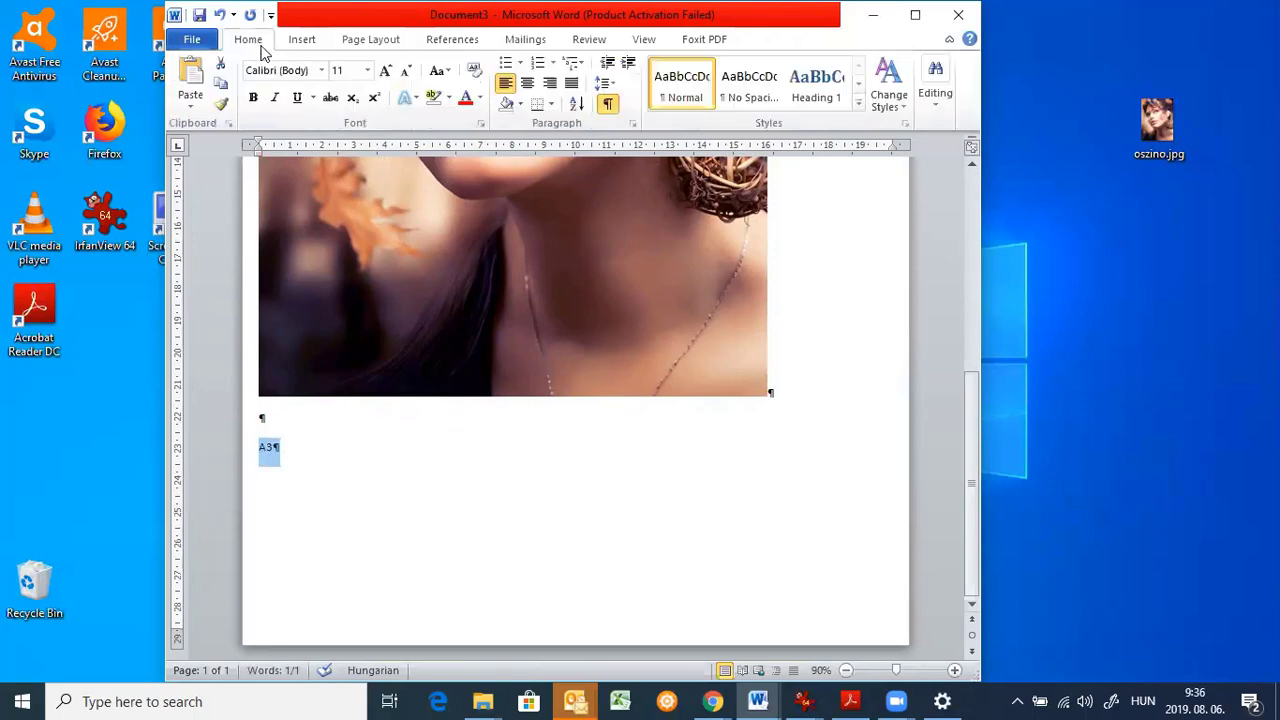
pyautogui.click(386, 72)
pyautogui.click(386, 72)
pyautogui.click(386, 72)
pyautogui.click(386, 72)
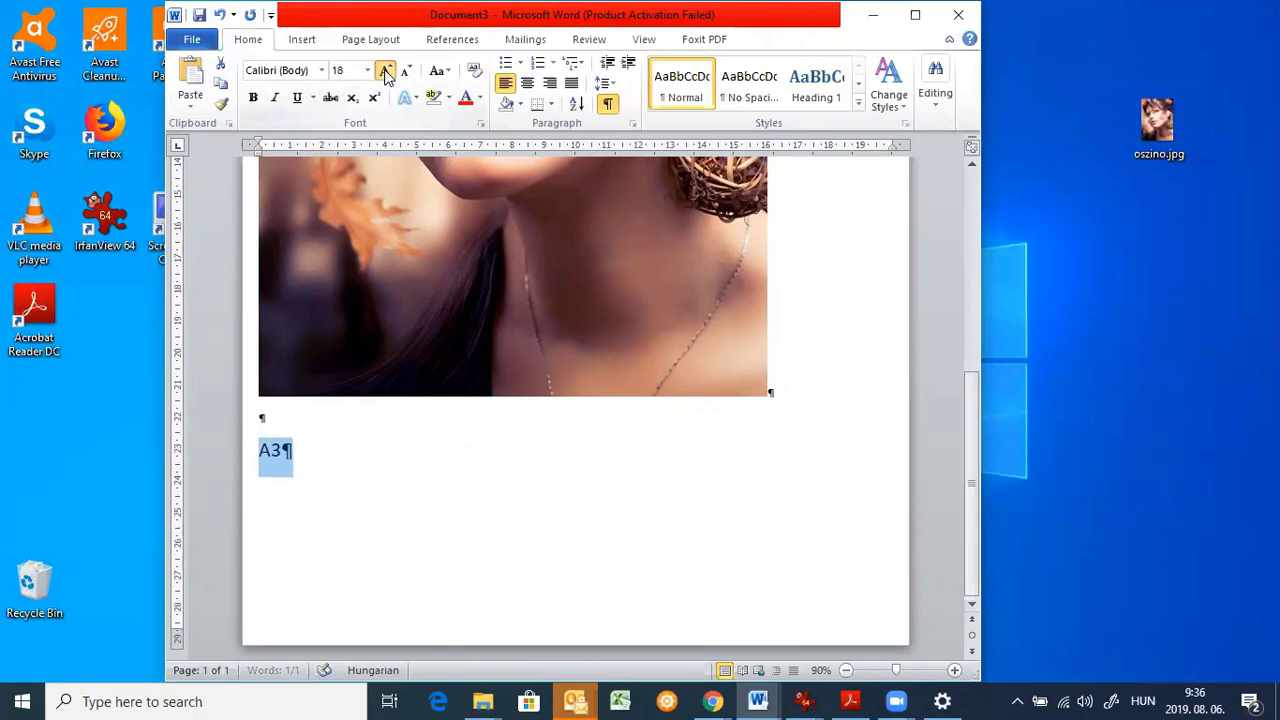
pyautogui.click(386, 72)
pyautogui.click(386, 72)
pyautogui.click(386, 72)
pyautogui.click(386, 72)
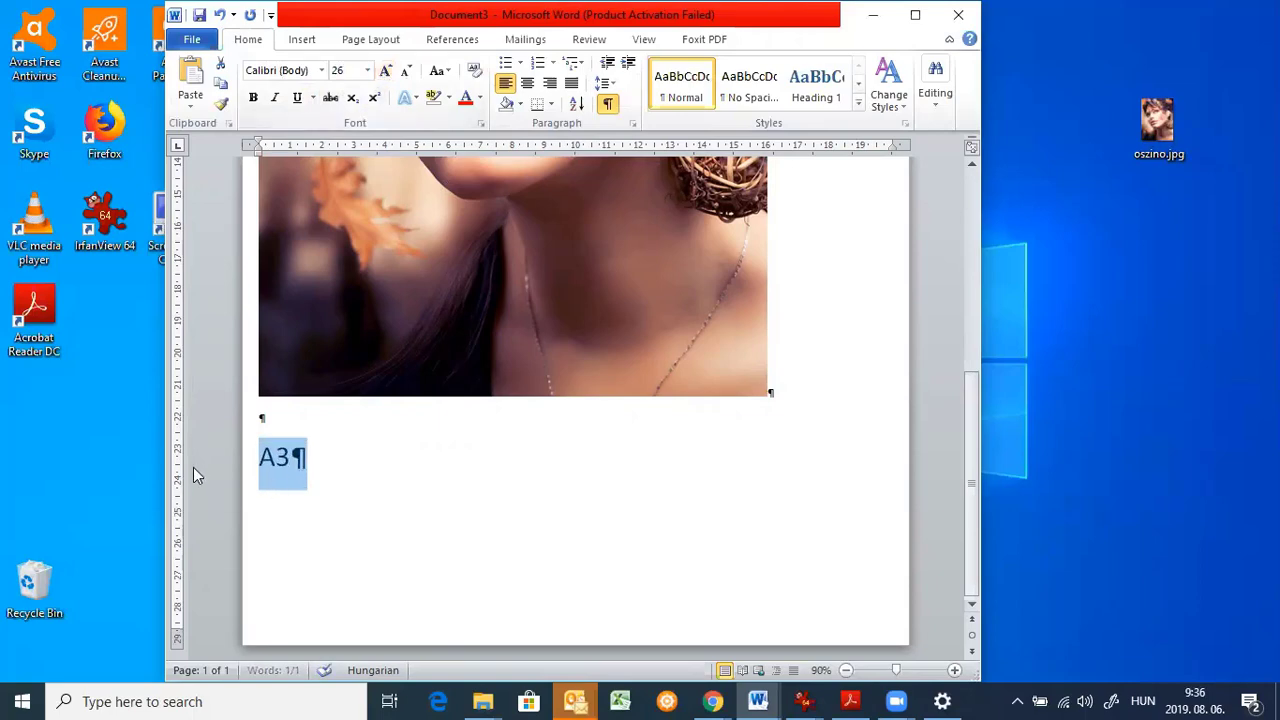
pyautogui.click(337, 448)
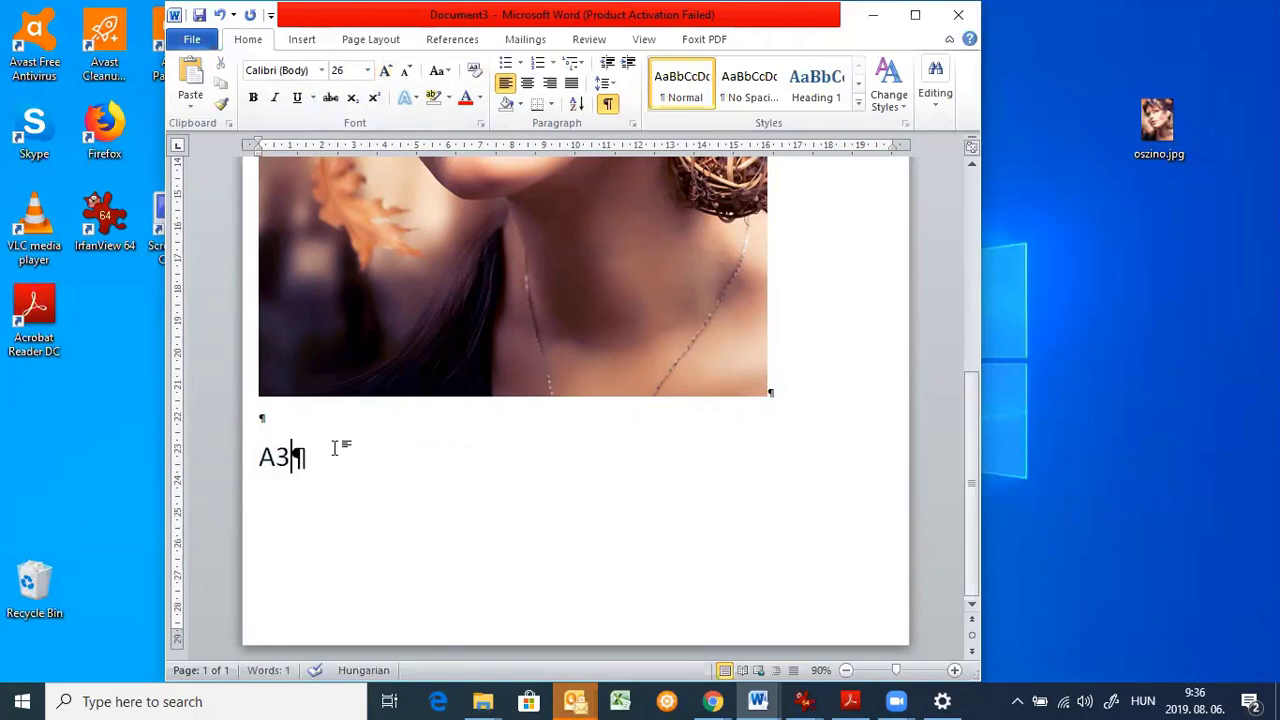
# Step: Add a line under "A3" reading "42cm x 29,7"
pyautogui.press('Return')
pyautogui.write('42cm')
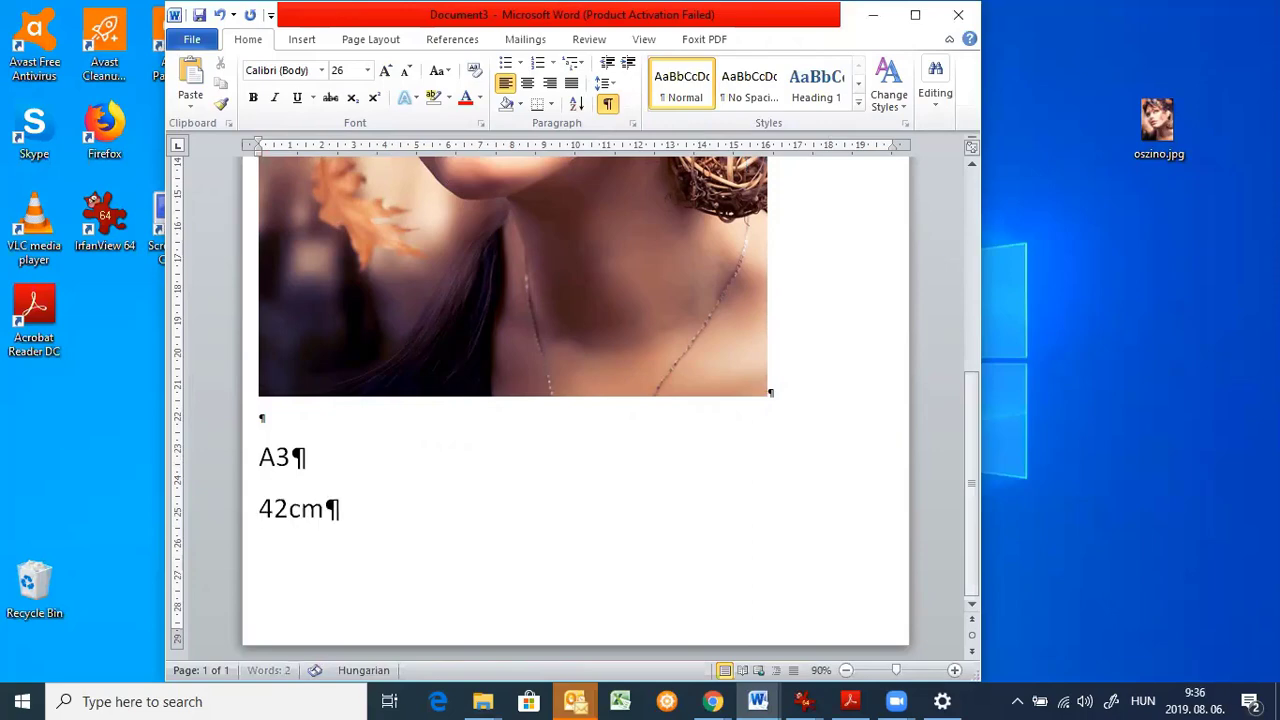
pyautogui.write(' x 2')
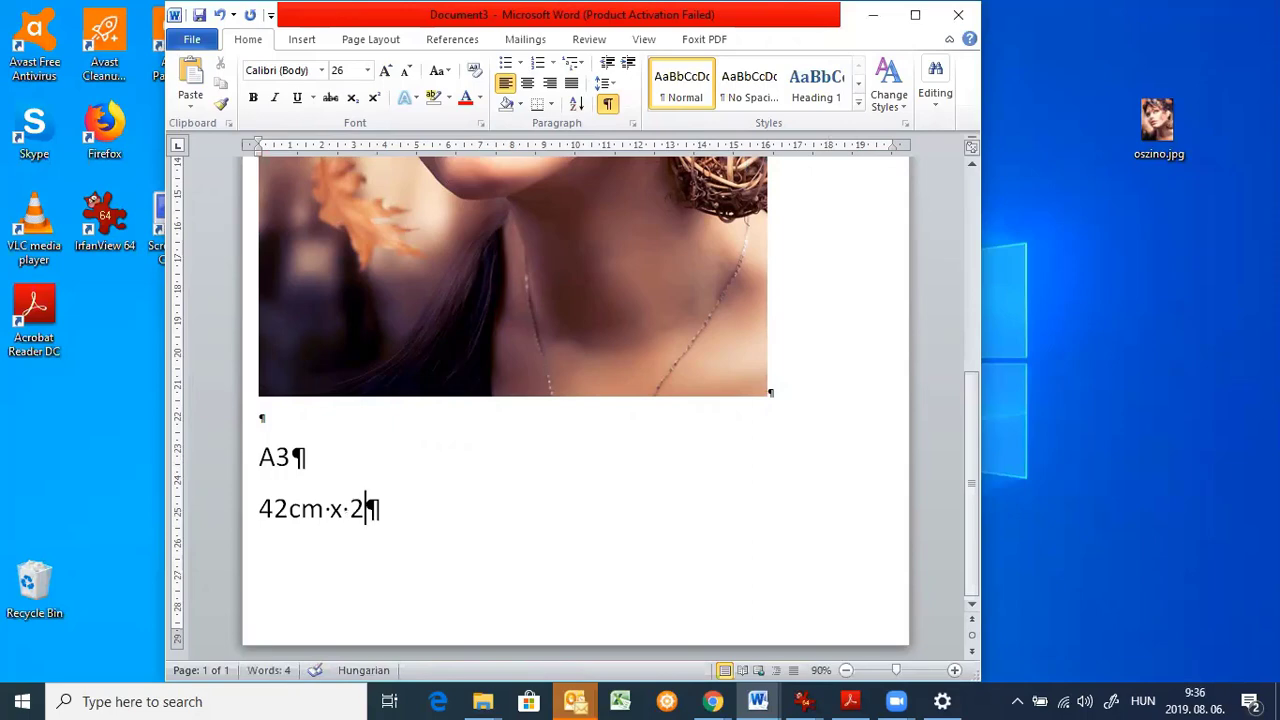
pyautogui.write('9,7')
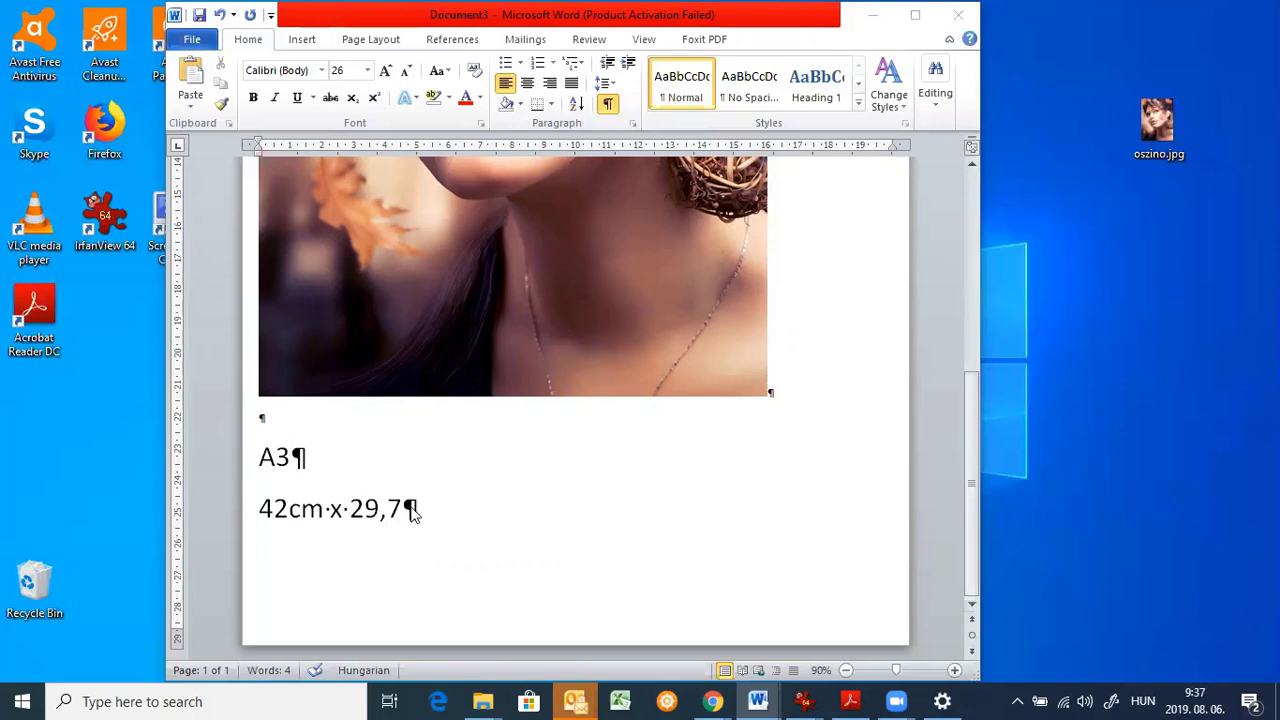
# Step: Shrink the picture proportionally from its bottom-right corner to about 14 cm wide
pyautogui.click(440, 505)
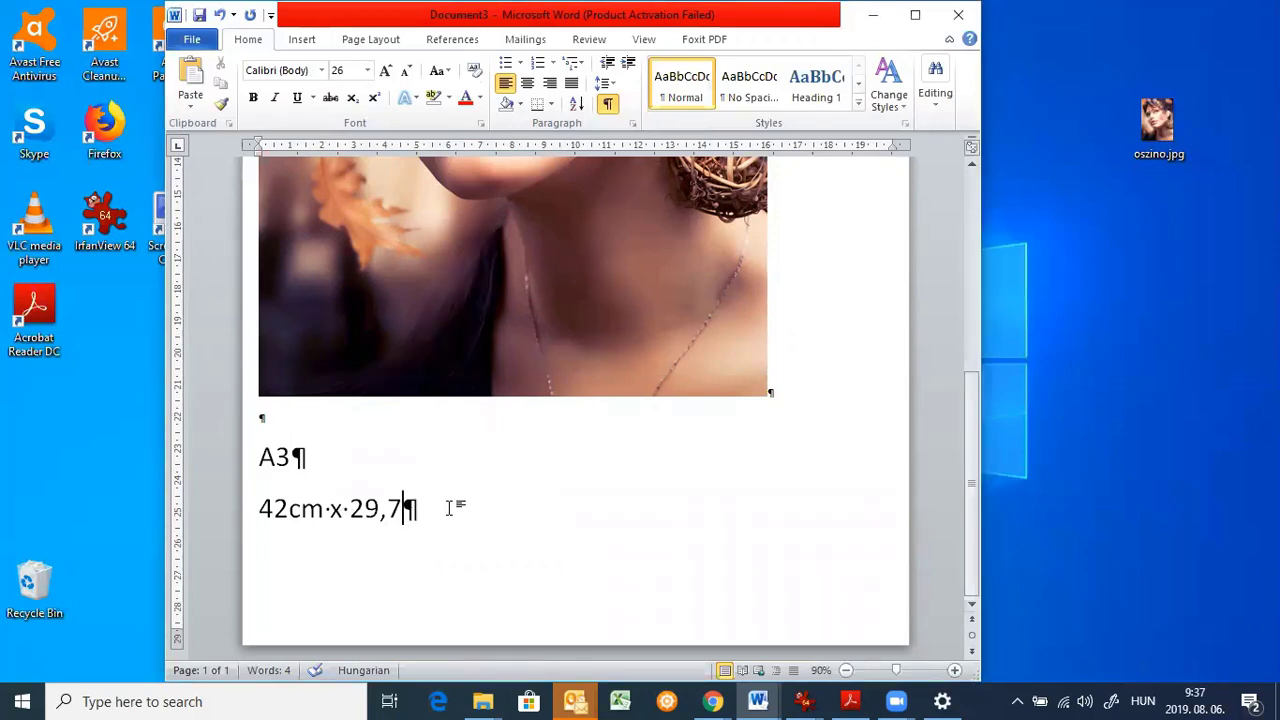
pyautogui.click(748, 388)
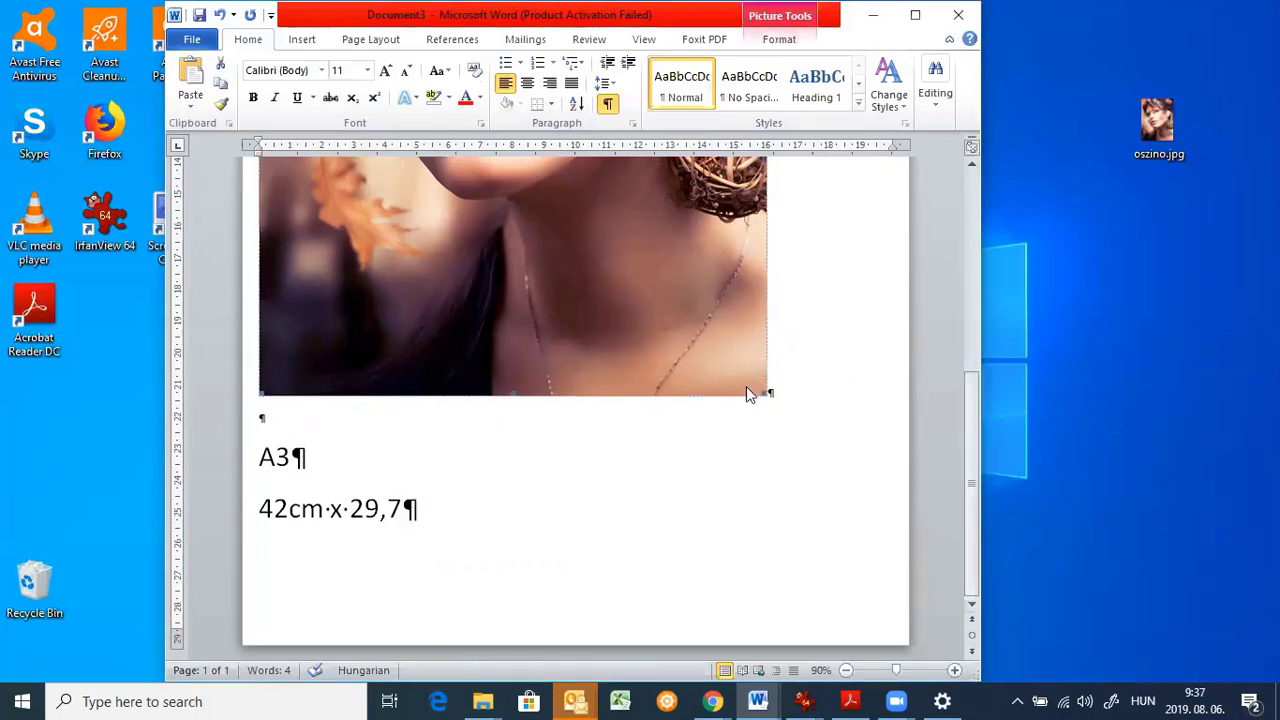
pyautogui.moveTo(766, 395); pyautogui.dragTo(704, 336)
# Step: Add a line below the "42cm x 29,7" text reading "40cm x 27,7cm"
pyautogui.click(405, 420)
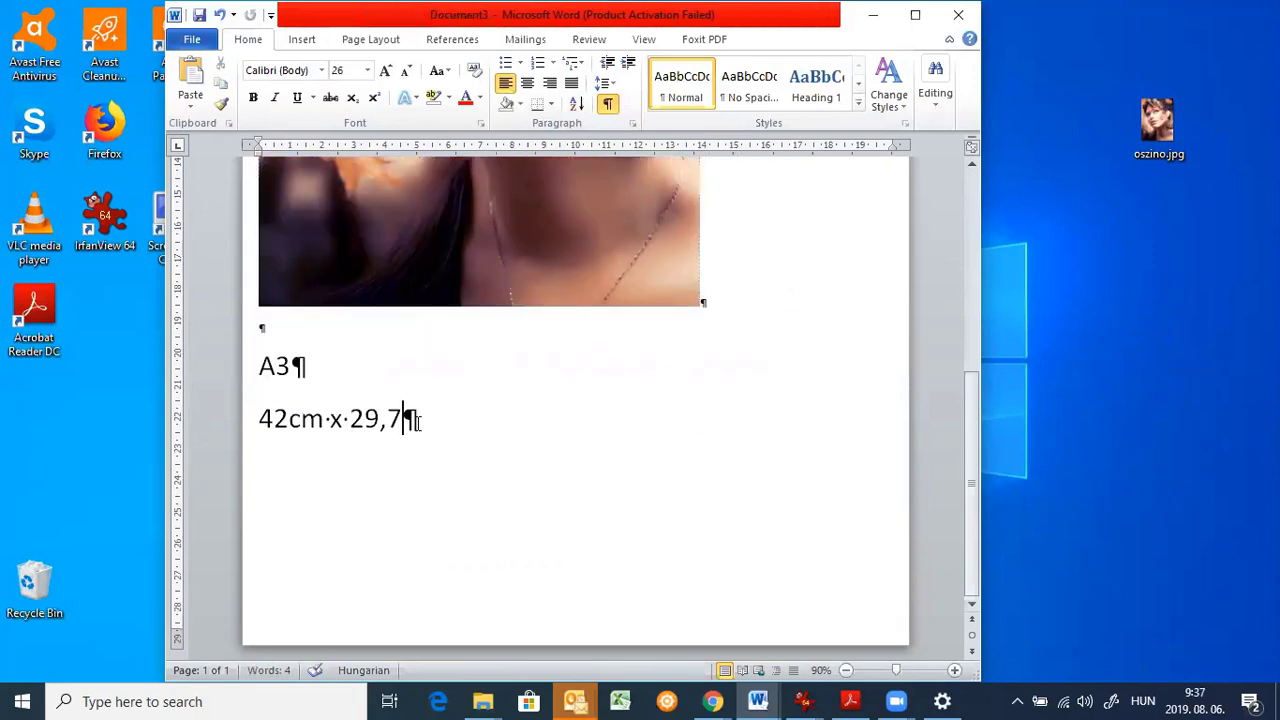
pyautogui.press('Return')
pyautogui.write('40c')
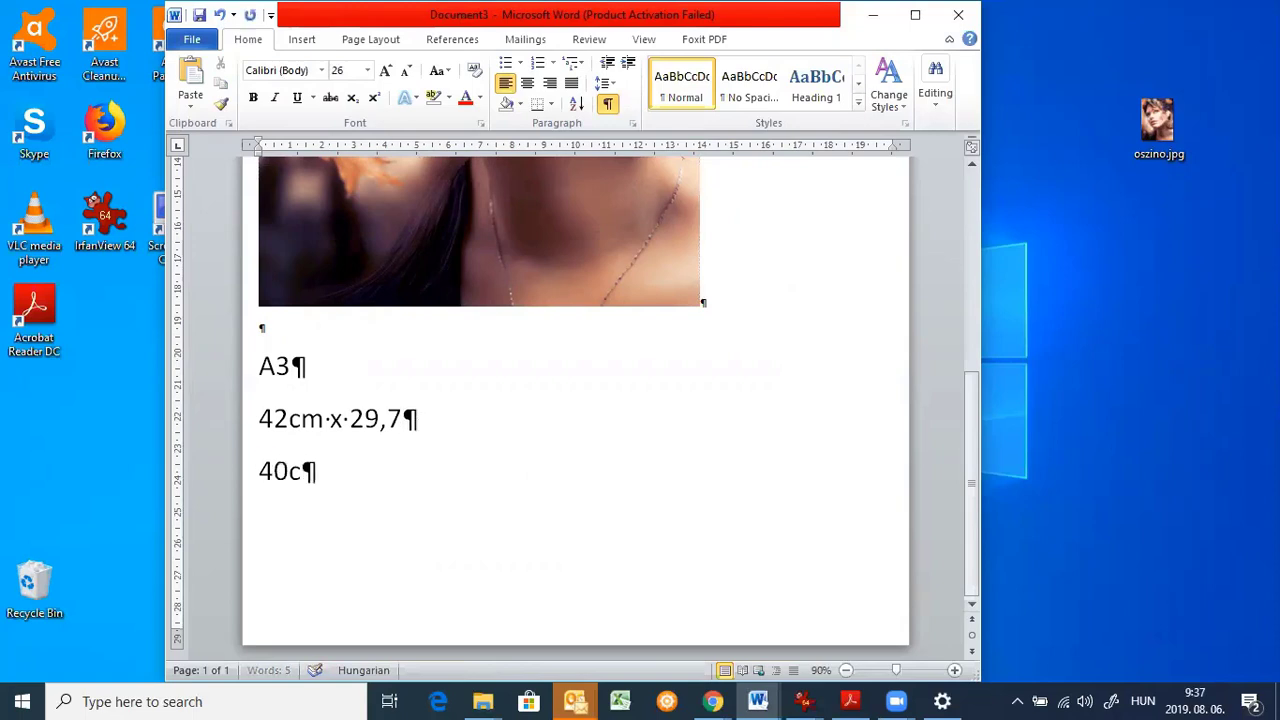
pyautogui.write('m x ')
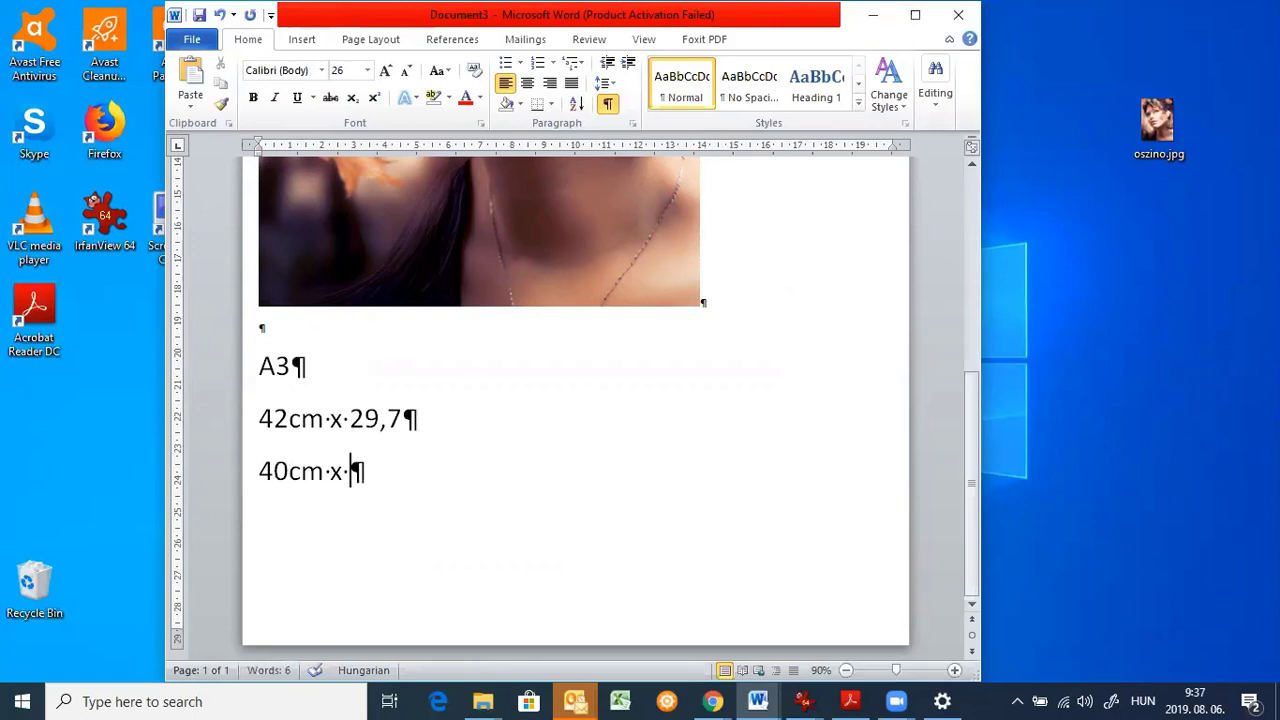
pyautogui.write('27')
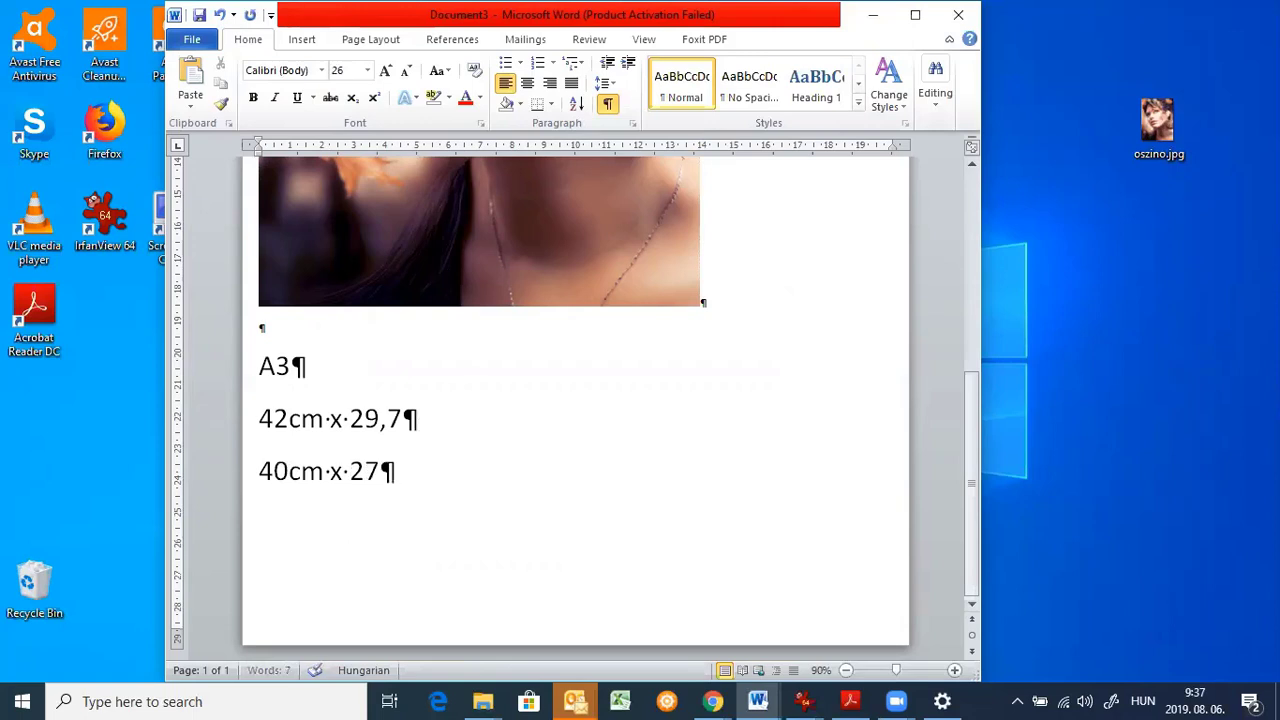
pyautogui.write(',7cm')
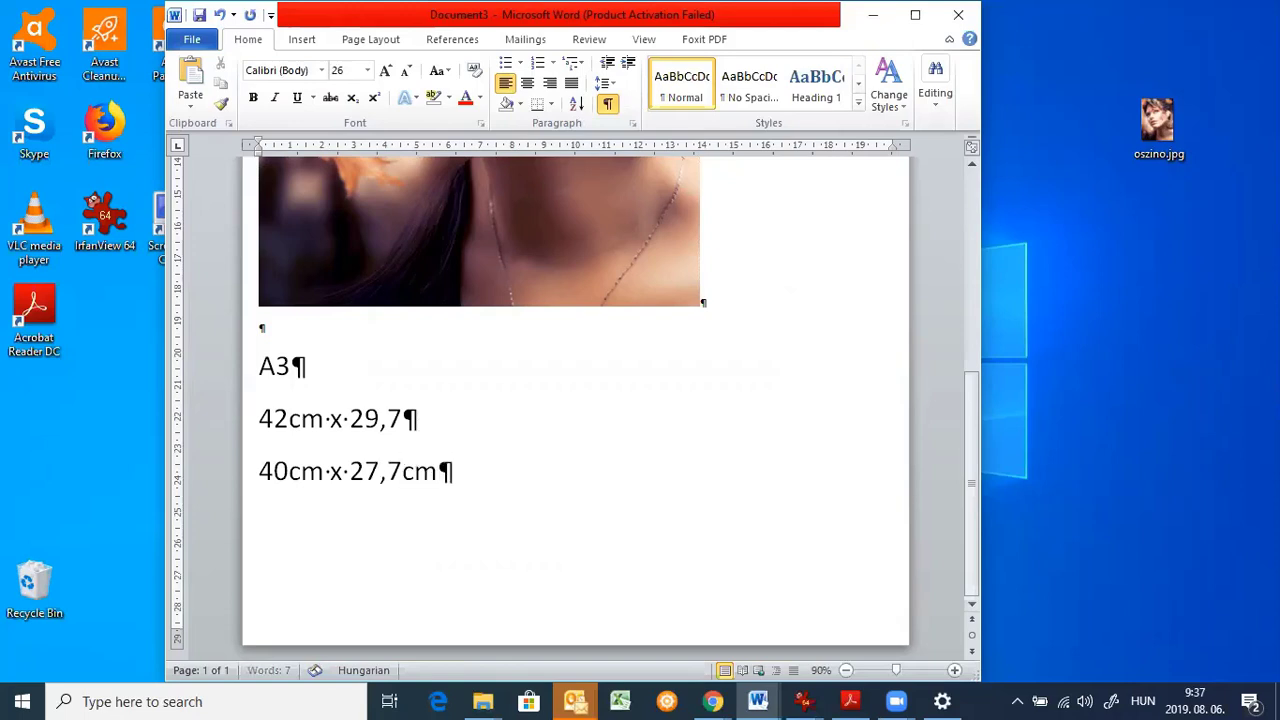
# Step: Append the unit "cm" to the end of the "42cm x 29,7" line
pyautogui.click(402, 418)
pyautogui.write('cm')
pyautogui.click(438, 471)
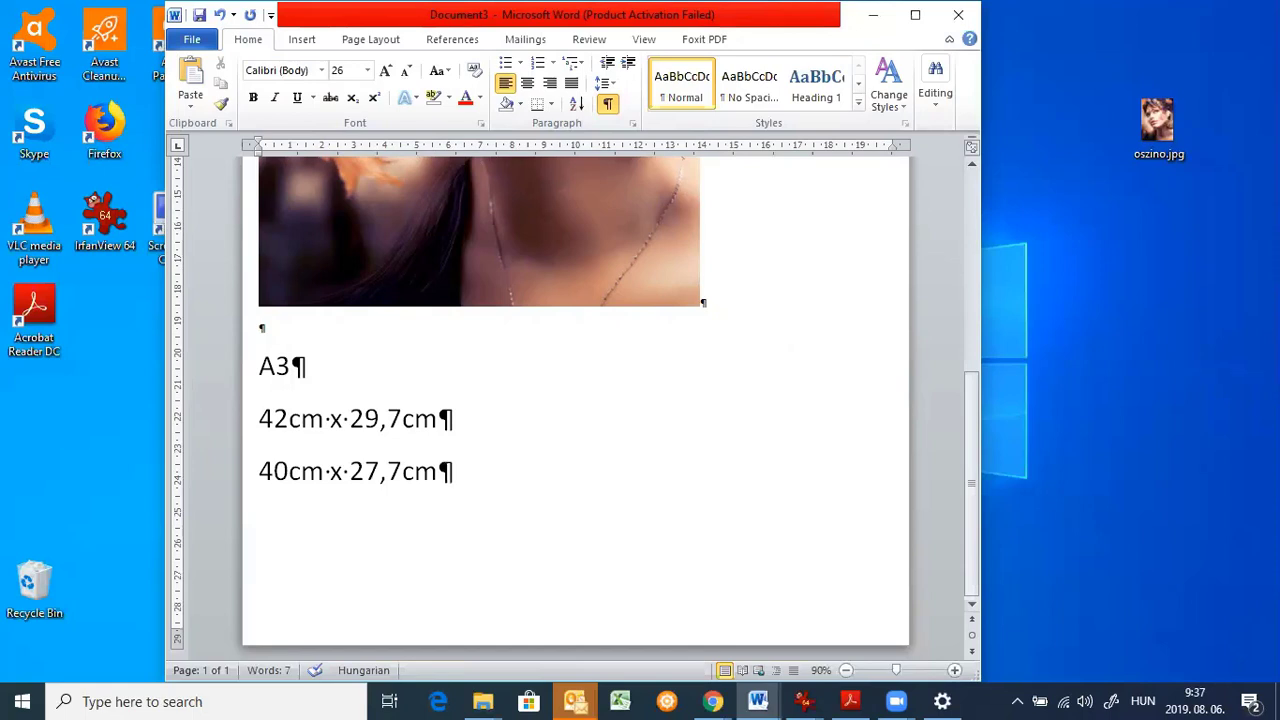
# Step: Add an empty line after the last measurement and select the "40cm x 27,7cm" line
pyautogui.press('Return')
pyautogui.moveTo(262, 471); pyautogui.dragTo(440, 477)
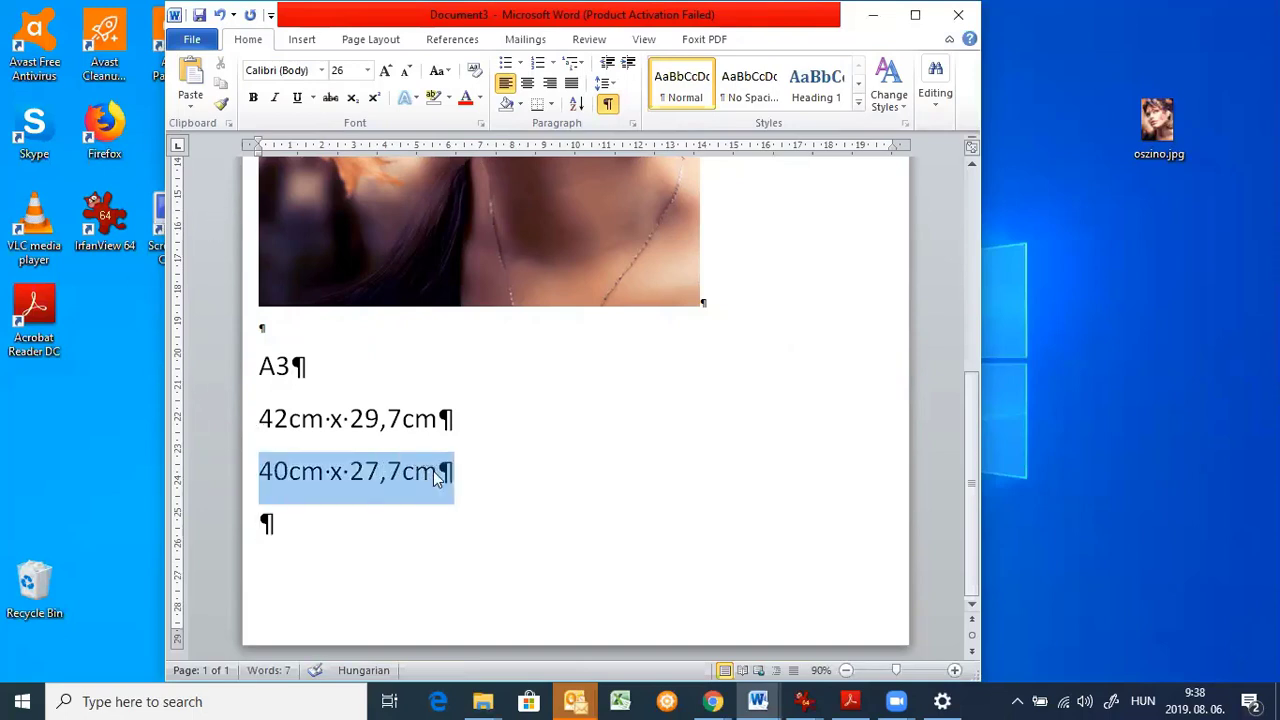
# Step: Add the halved dimensions "20cm x 13,85 cm" on the empty line below "40cm x 27,7cm"
pyautogui.click(268, 523)
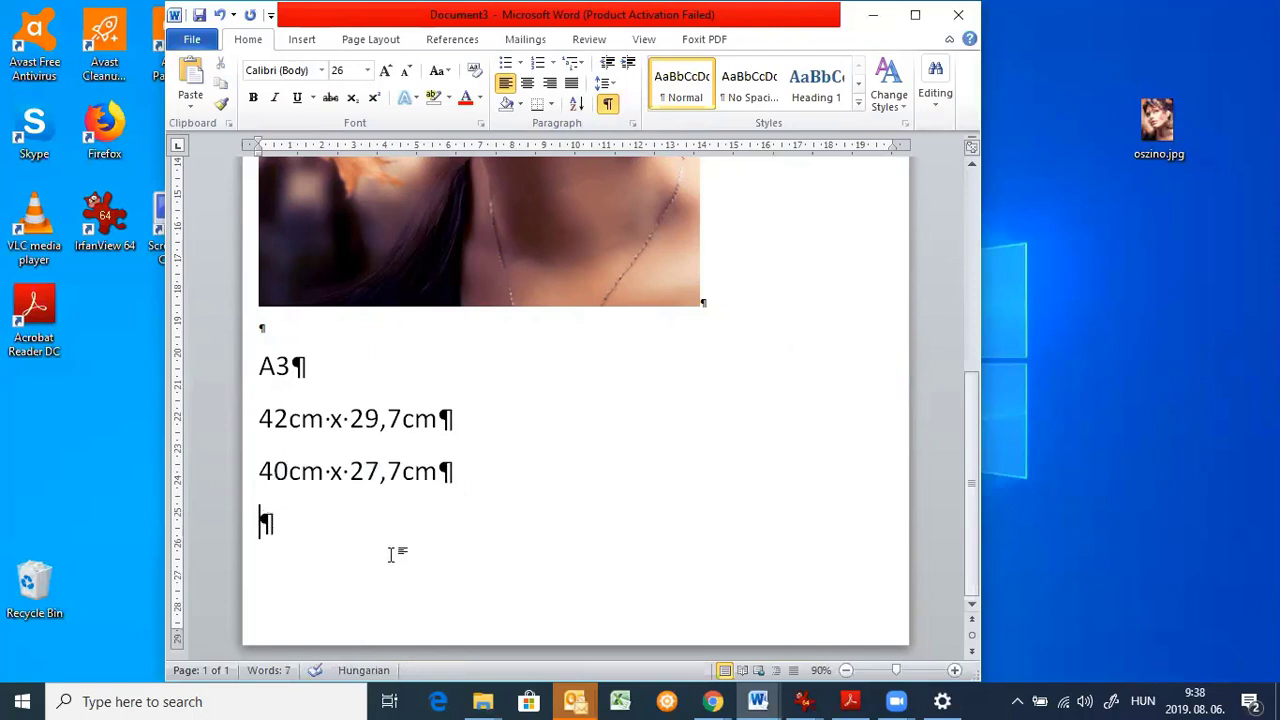
pyautogui.write('20cm ')
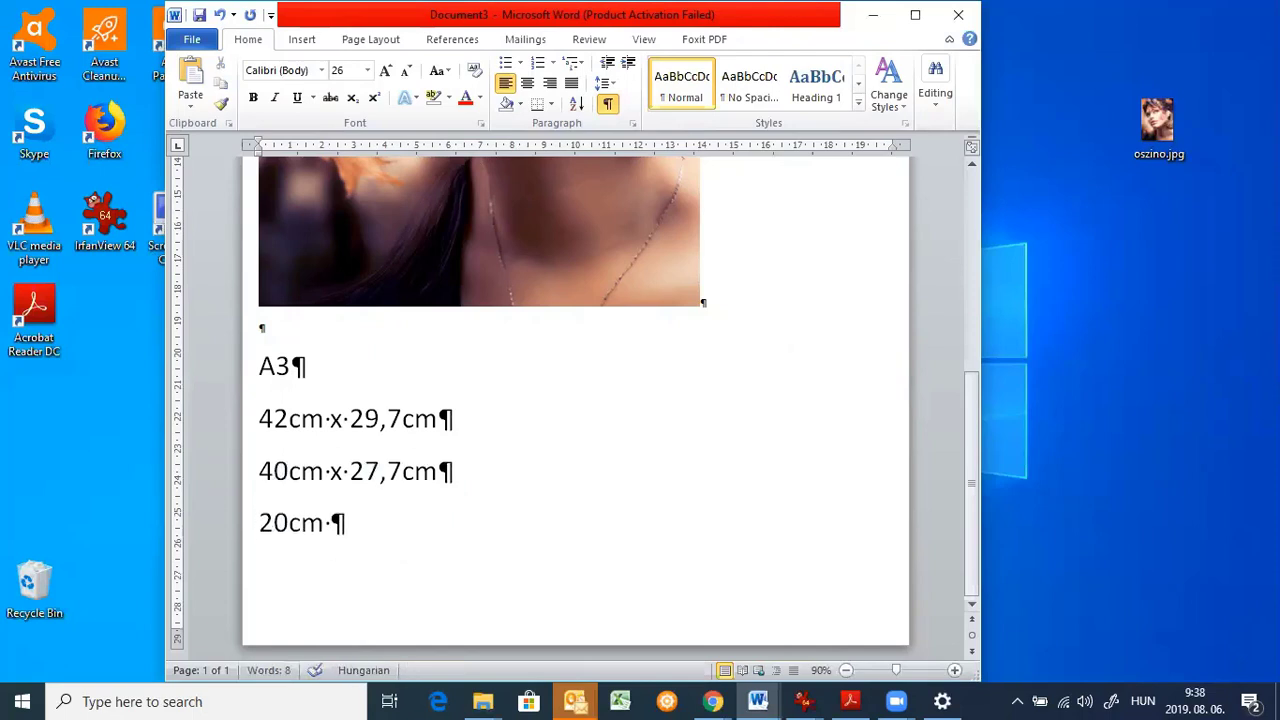
pyautogui.write('x')
pyautogui.write('13')
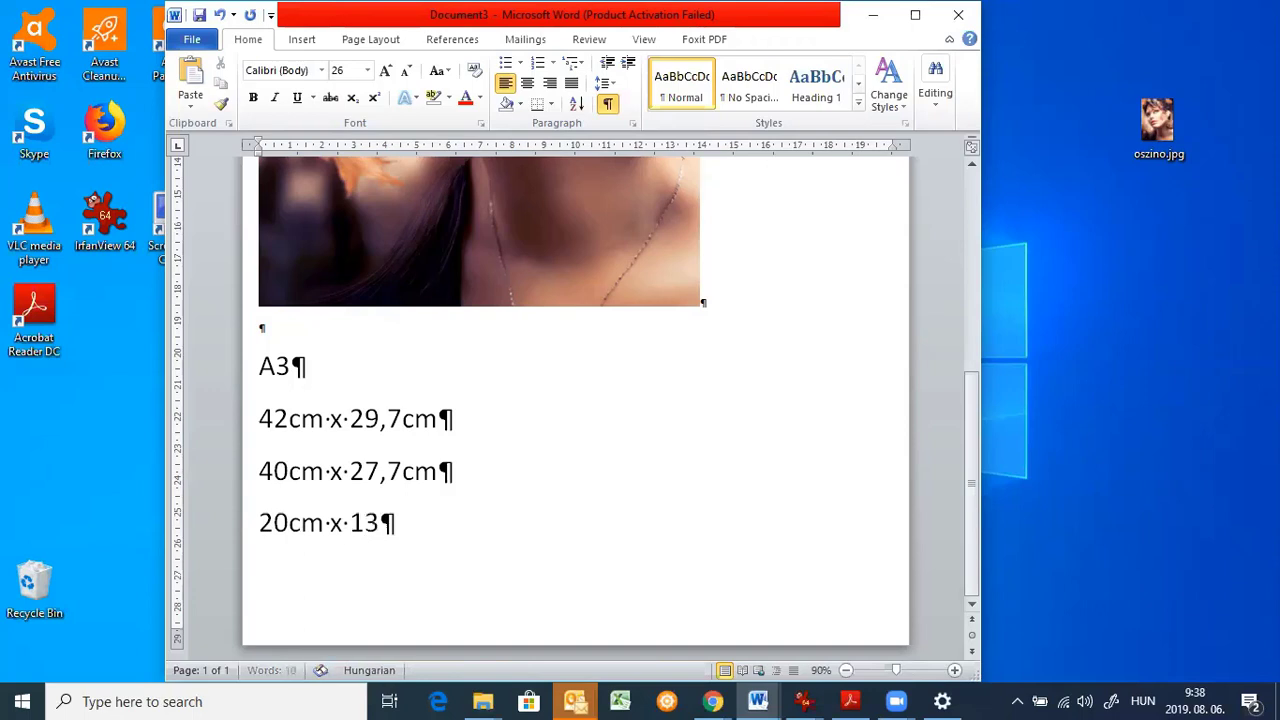
pyautogui.write(',85')
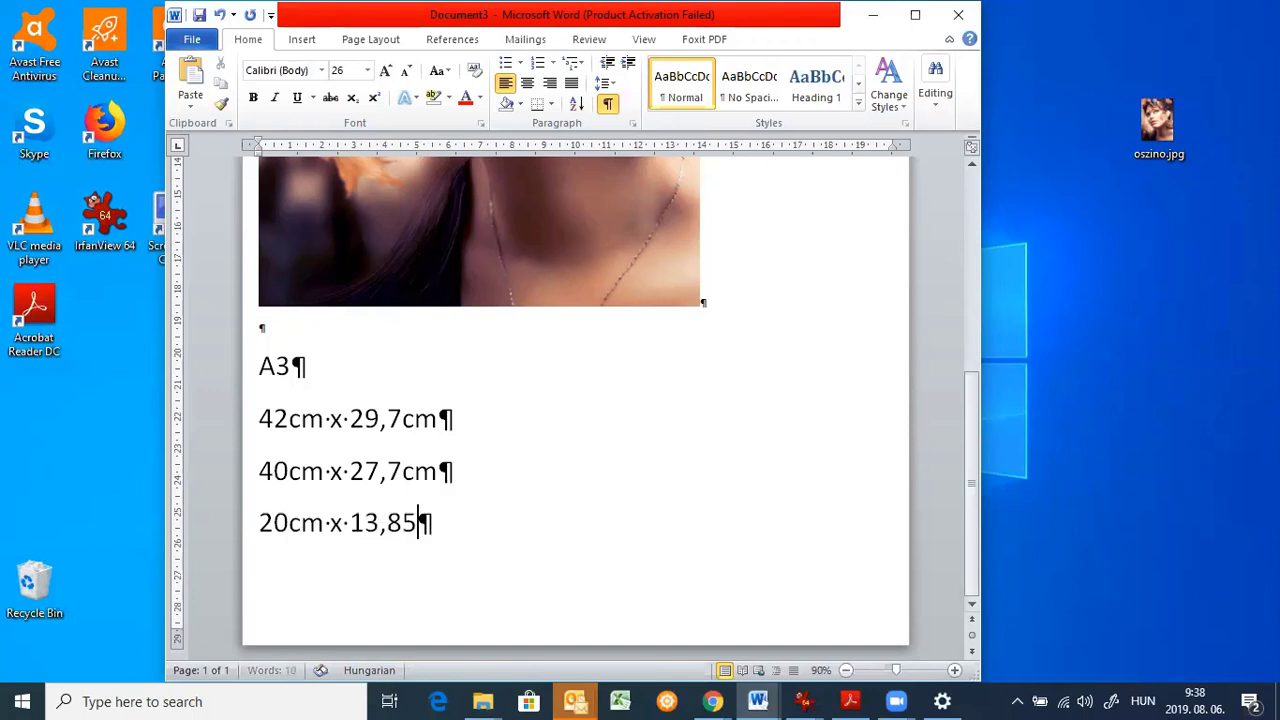
pyautogui.write(' cm  ')
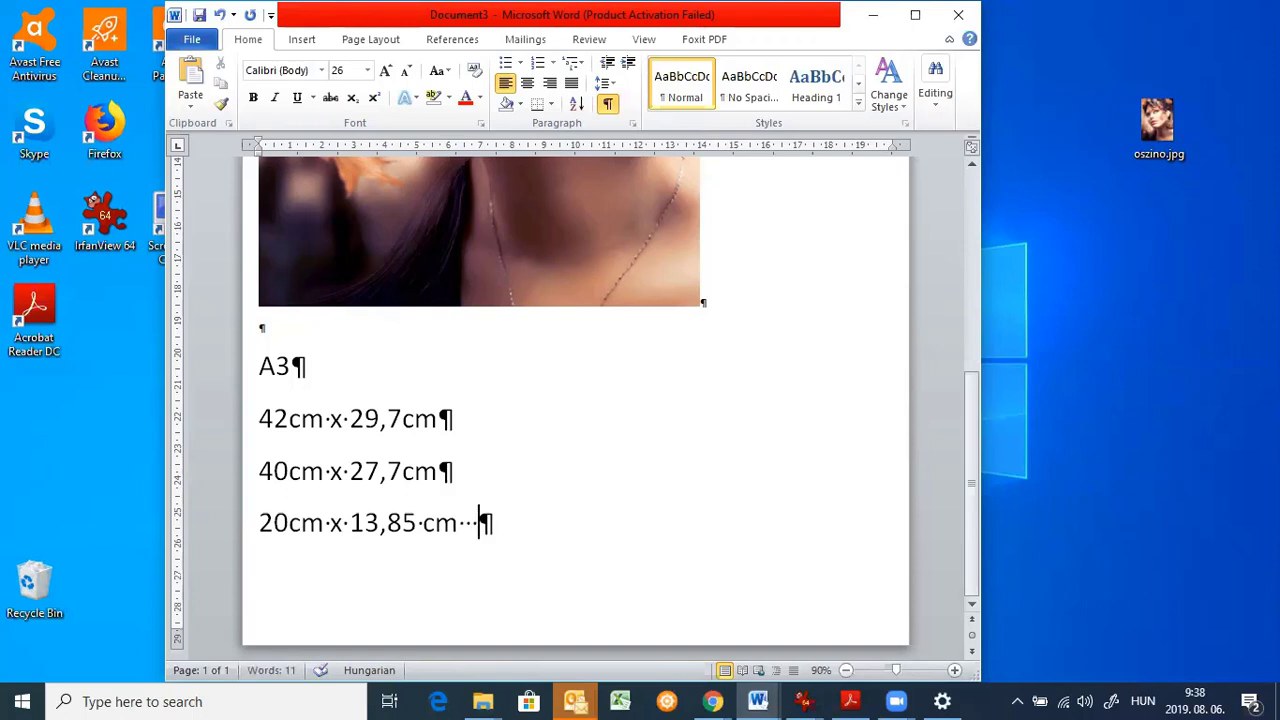
# Step: Append the rounded size "20x14cm" to the end of the last measurement line and select that text
pyautogui.write(' 20x14')
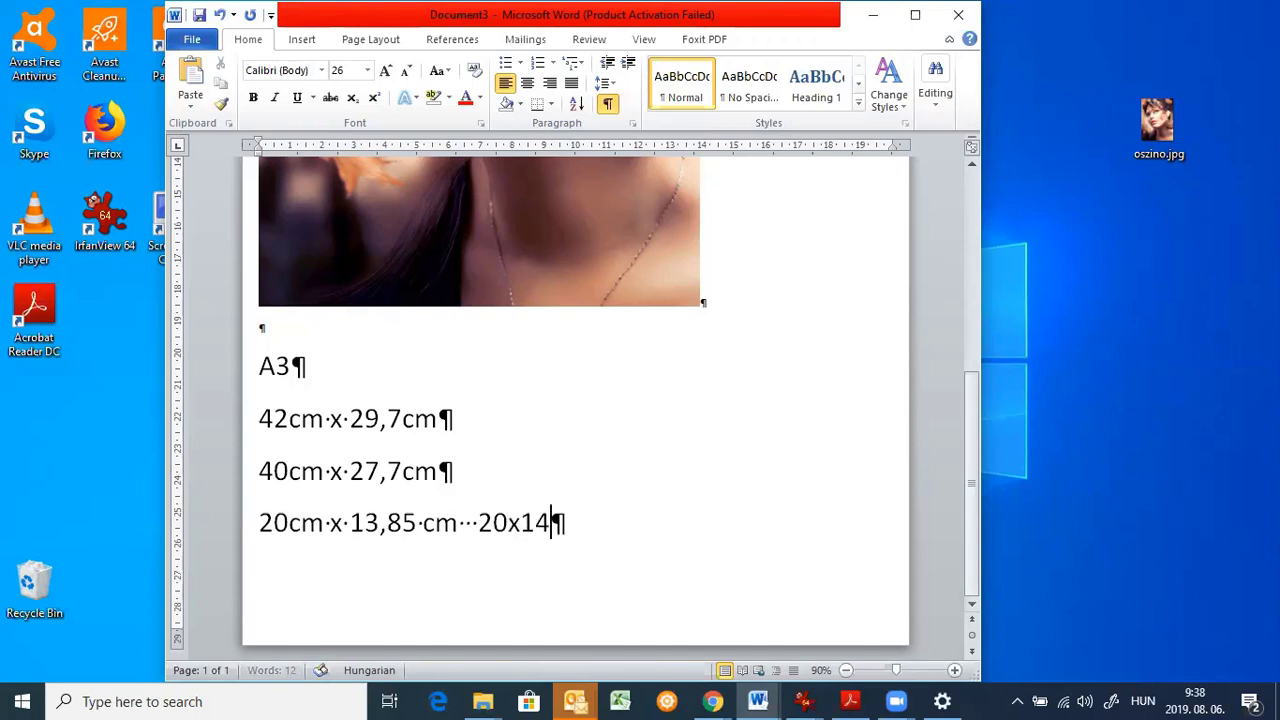
pyautogui.write('cm')
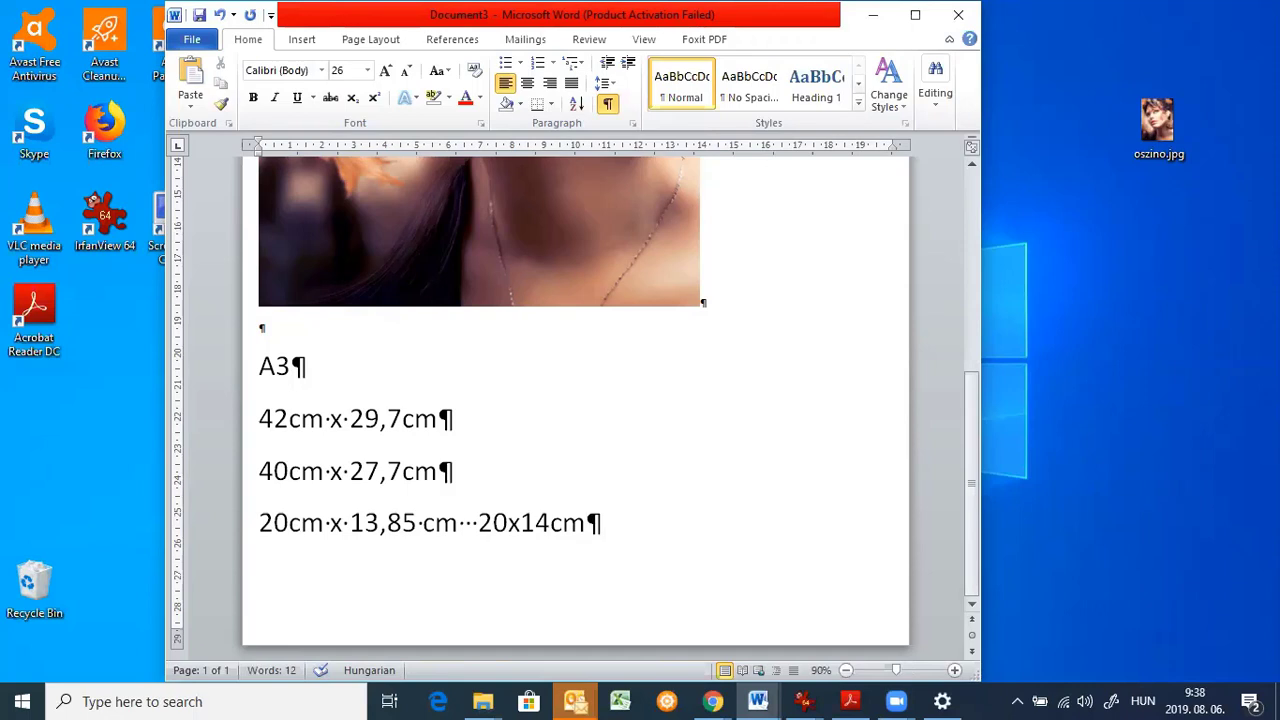
pyautogui.moveTo(476, 520); pyautogui.dragTo(606, 517)
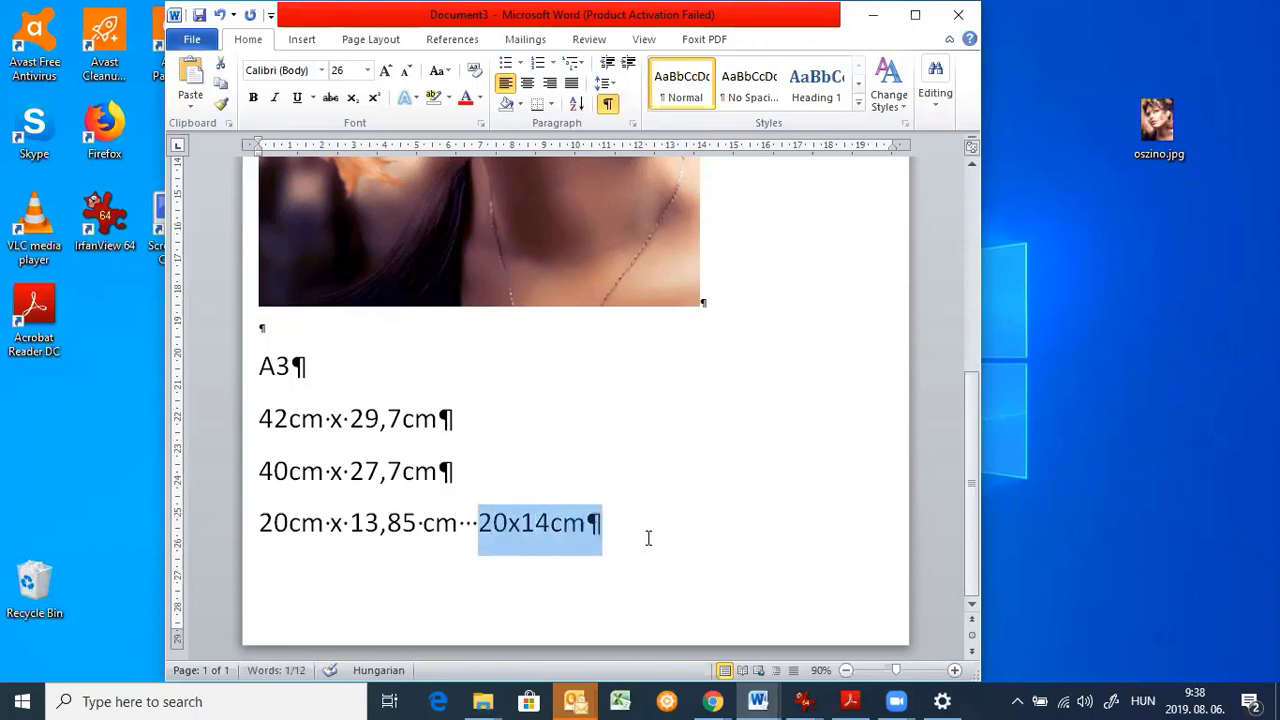
# Step: Enlarge the picture proportionally from its bottom-right corner to about 15 cm wide
pyautogui.click(599, 229)
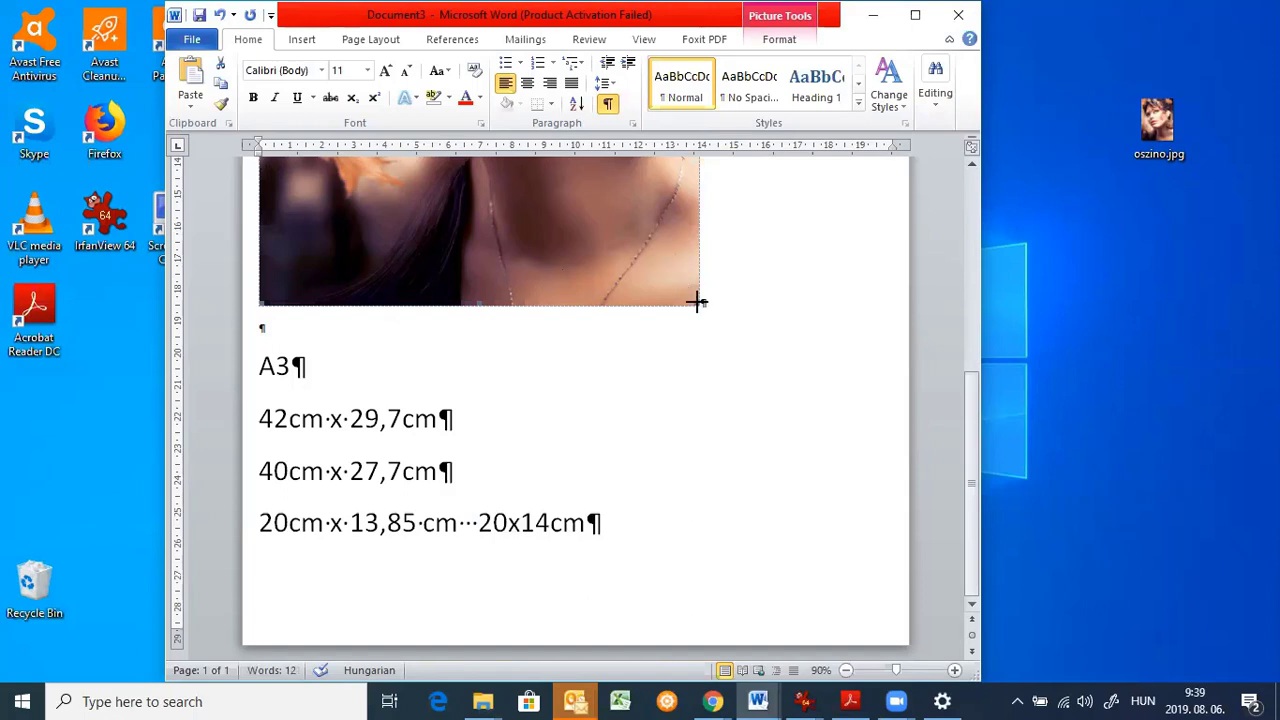
pyautogui.moveTo(697, 297); pyautogui.dragTo(720, 354)
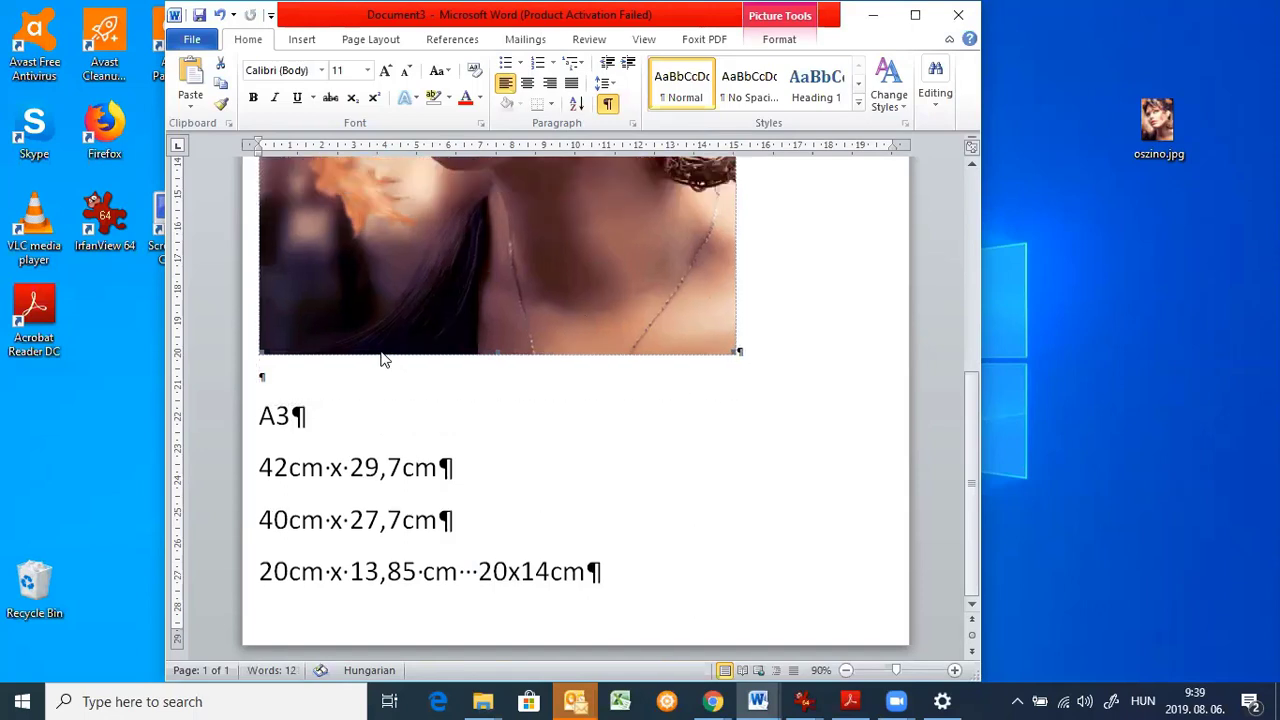